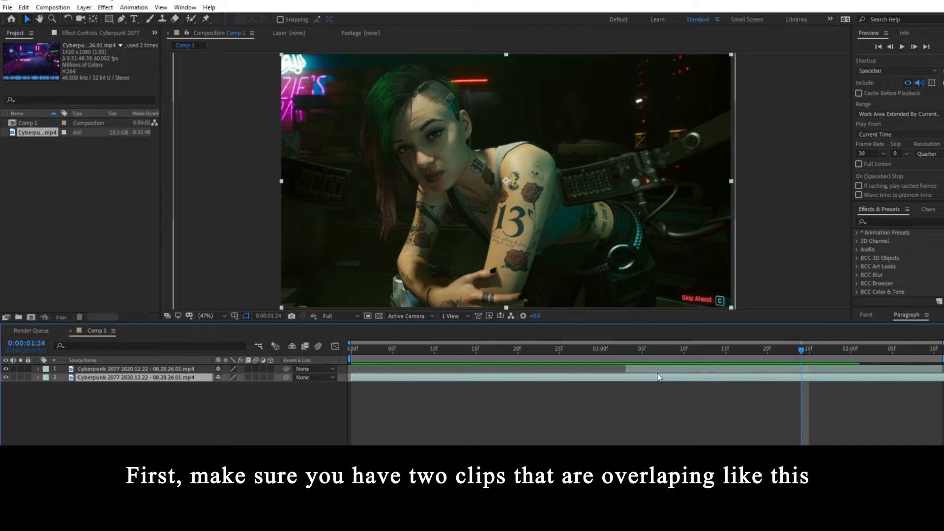
Scrub through the two overlapping clips and place the playhead at 0:00:01:03, where the upper clip starts.
{"action": "left_click", "coordinate": [648, 349]}
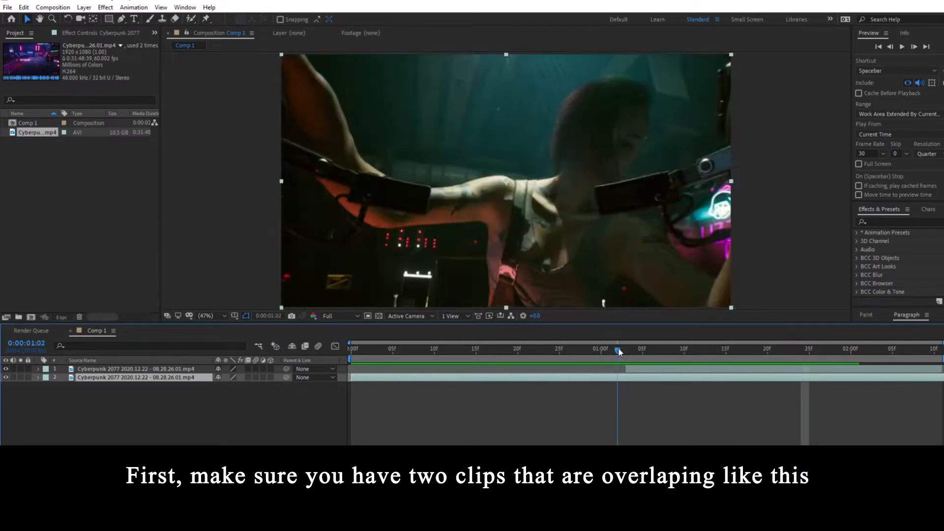
{"action": "left_click", "coordinate": [812, 371]}
{"action": "left_click", "coordinate": [807, 379]}
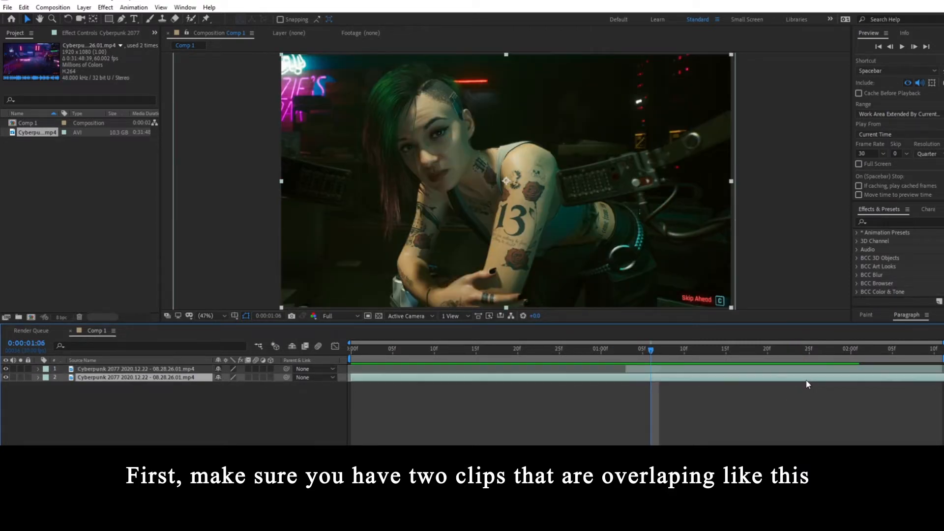
{"action": "left_click_drag", "start_coordinate": [653, 355], "coordinate": [627, 352]}
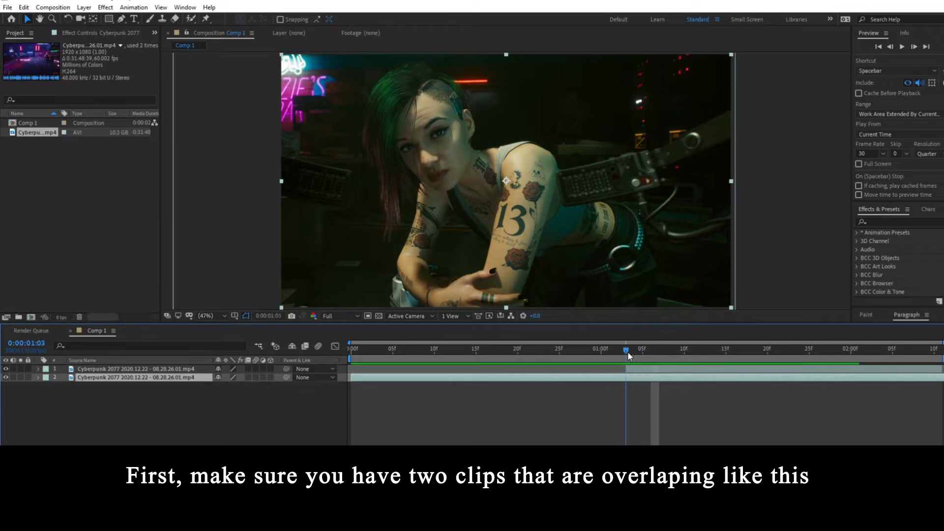
{"action": "left_click", "coordinate": [625, 393]}
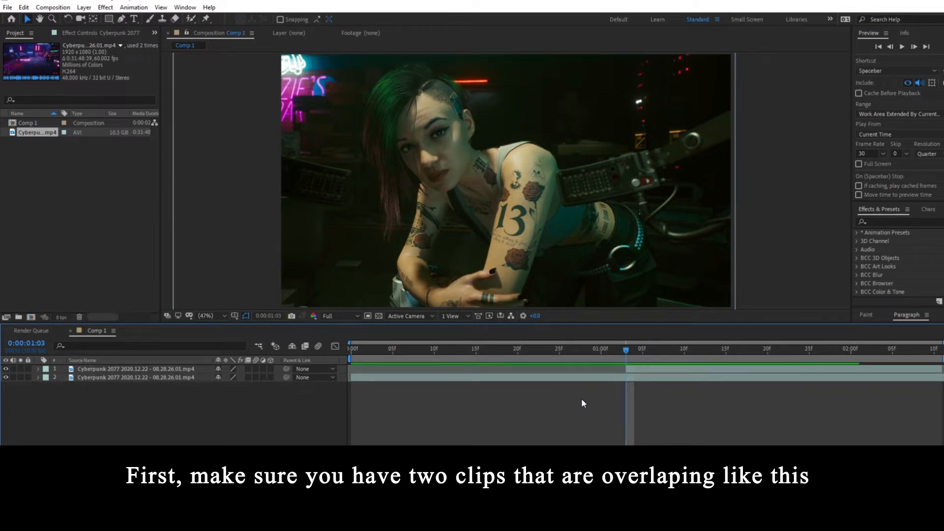
Create a white 1920 x 1080 px solid layer and turn on the Title/Action Safe guides.
{"action": "right_click", "coordinate": [439, 403]}
{"action": "mouse_move", "coordinate": [477, 291]}
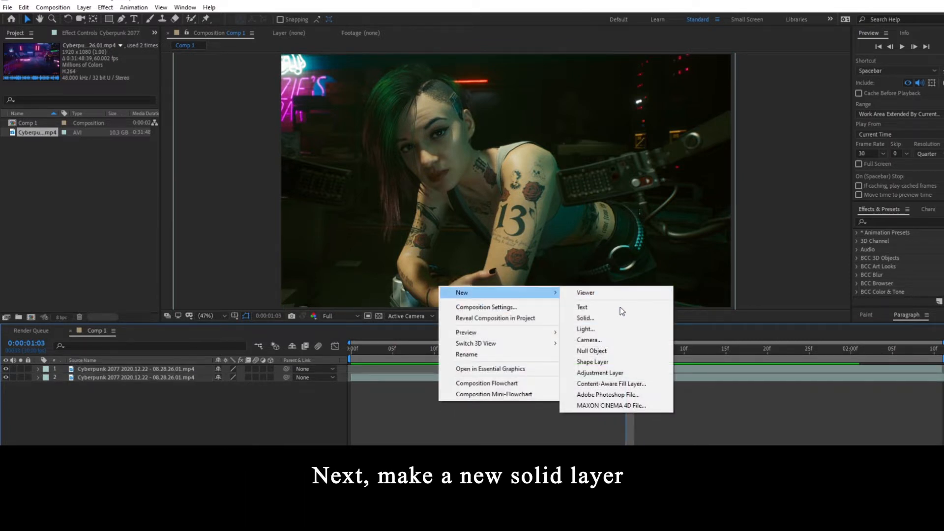
{"action": "left_click", "coordinate": [597, 319]}
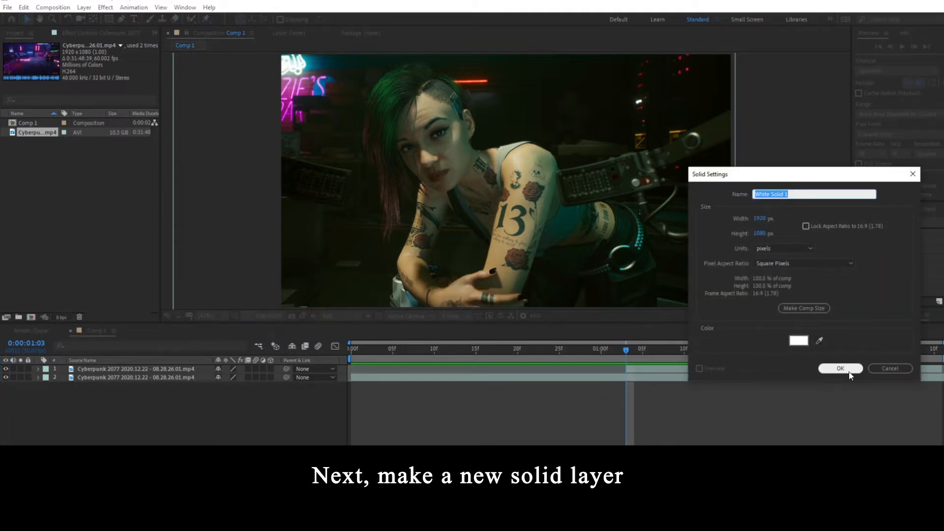
{"action": "left_click", "coordinate": [840, 368]}
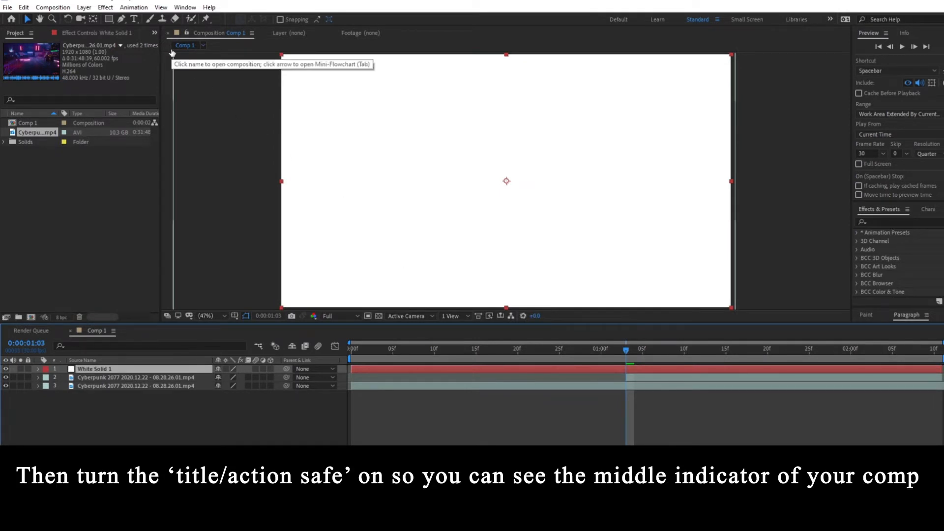
{"action": "left_click", "coordinate": [235, 315]}
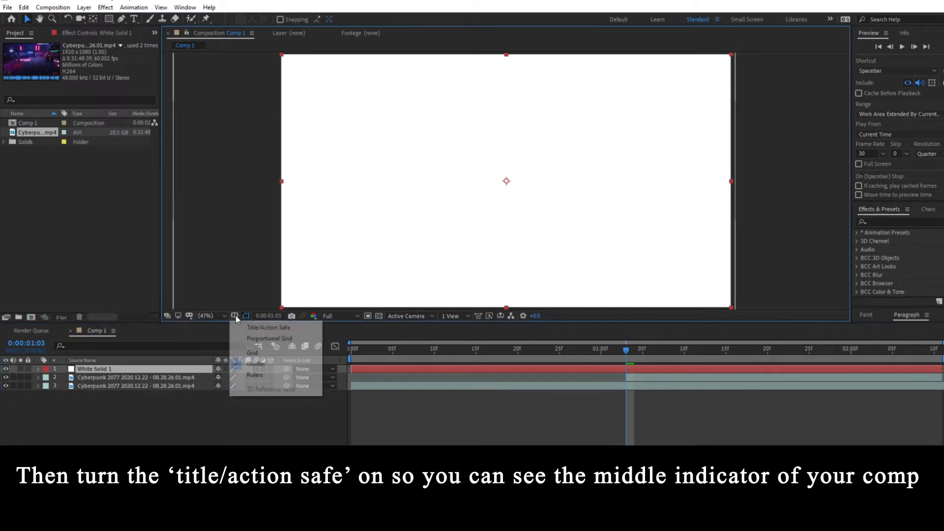
{"action": "left_click", "coordinate": [264, 332]}
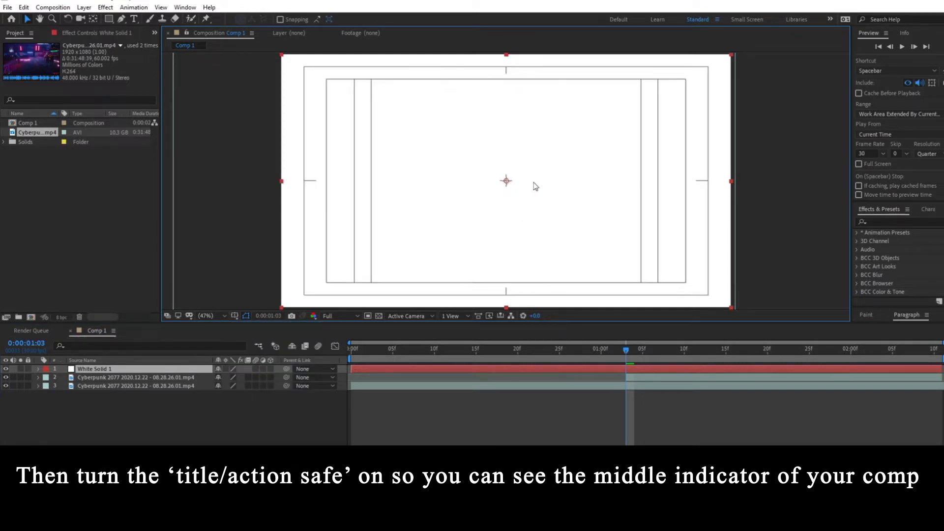
Resize the white solid so it fills the top half of the frame, with its lower edge on the centre mark.
{"action": "key", "text": "comma"}
{"action": "key", "text": "comma"}
{"action": "mouse_move", "coordinate": [506, 116]}
{"action": "left_mouse_down"}
{"action": "mouse_move", "coordinate": [512, 143]}
{"action": "mouse_move", "coordinate": [519, 131]}
{"action": "left_mouse_up"}
{"action": "key", "text": "period"}
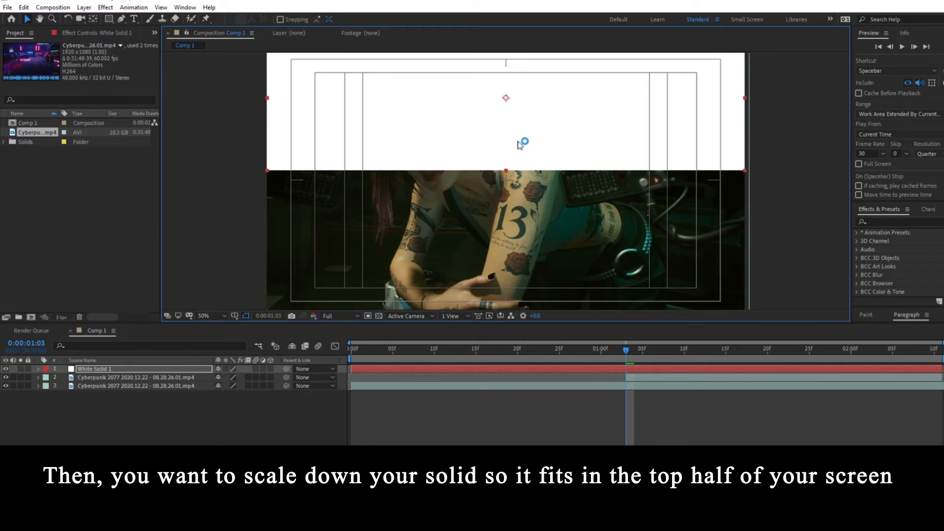
{"action": "left_click_drag", "start_coordinate": [519, 148], "coordinate": [520, 150]}
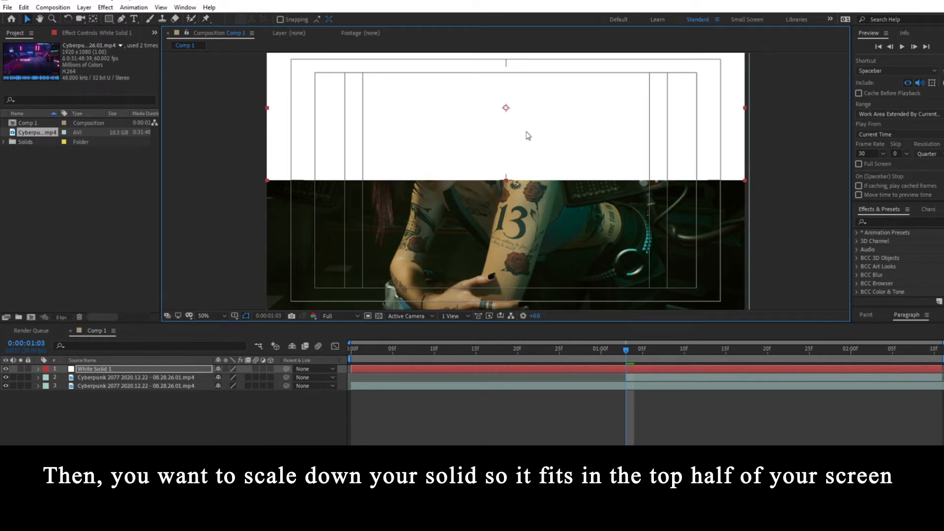
{"action": "scroll", "coordinate": [527, 135], "scroll_direction": "up", "scroll_amount": 3}
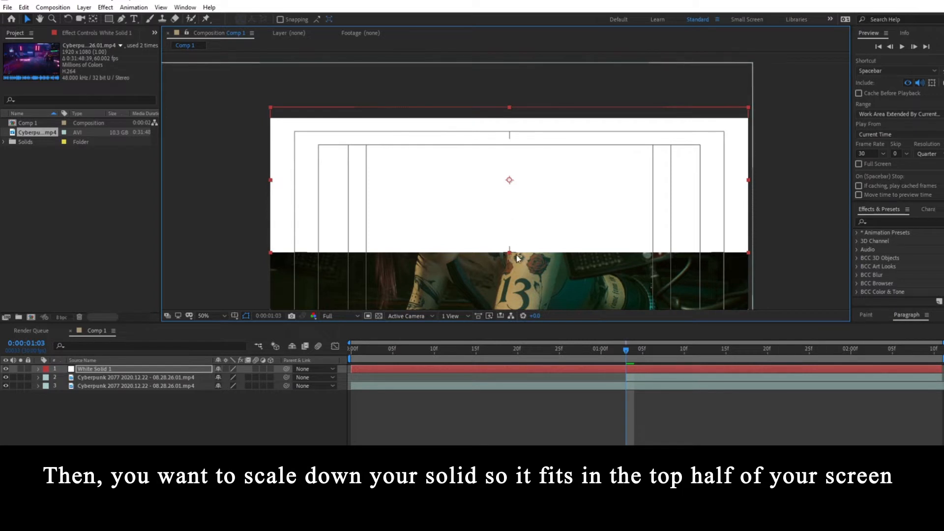
{"action": "scroll", "coordinate": [513, 254], "scroll_direction": "up", "scroll_amount": 1}
{"action": "left_click_drag", "start_coordinate": [514, 195], "coordinate": [482, 29]}
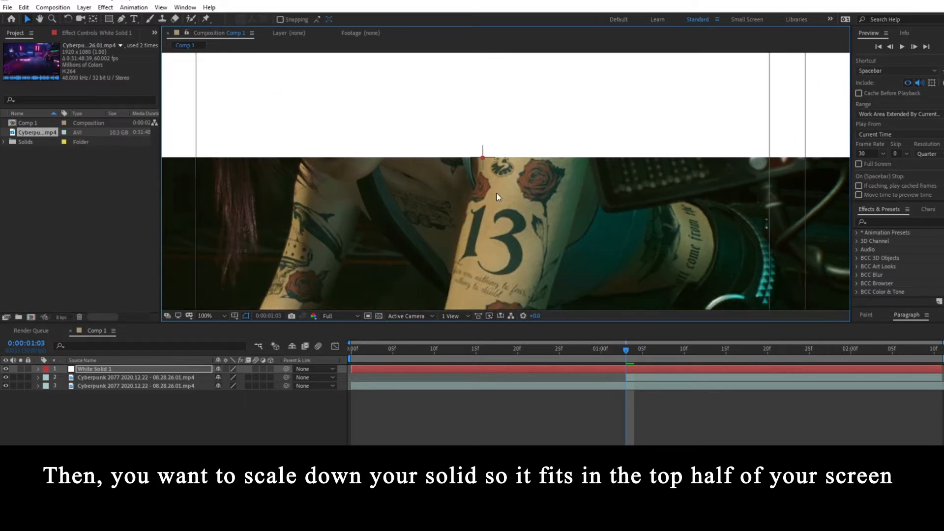
{"action": "scroll", "coordinate": [482, 138], "scroll_direction": "up", "scroll_amount": 5}
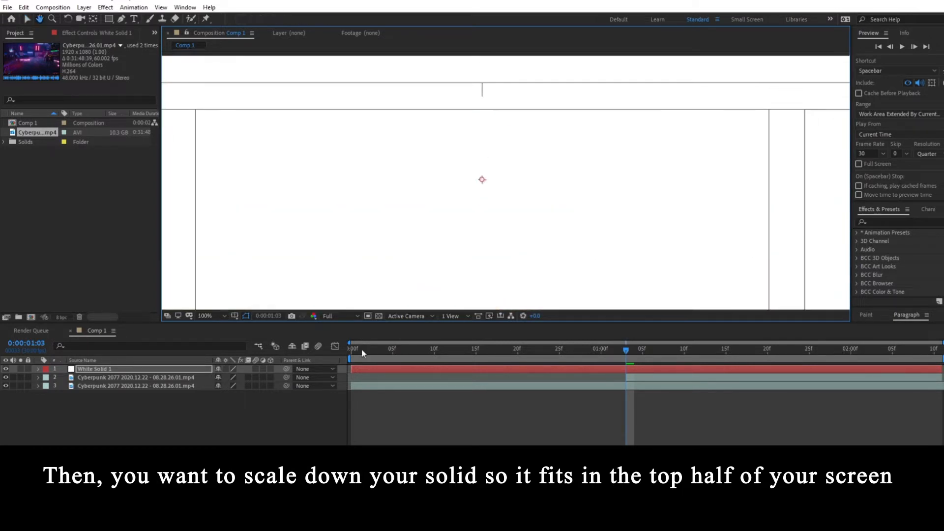
{"action": "left_click", "coordinate": [217, 314]}
{"action": "left_click", "coordinate": [217, 325]}
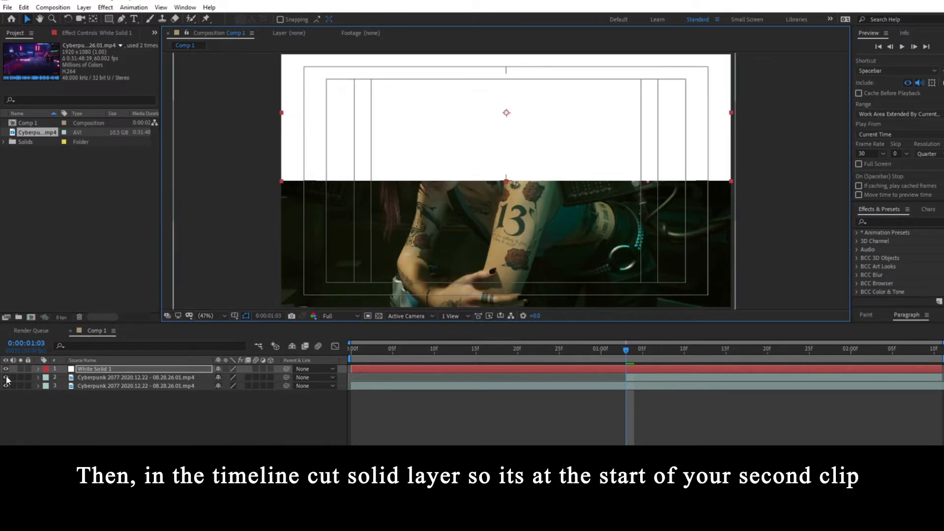
Hide both video clips and trim the white solid so it starts at 0:00:01:03.
{"action": "left_click_drag", "start_coordinate": [6, 377], "coordinate": [5, 385]}
{"action": "left_click", "coordinate": [636, 413]}
{"action": "left_click", "coordinate": [630, 370]}
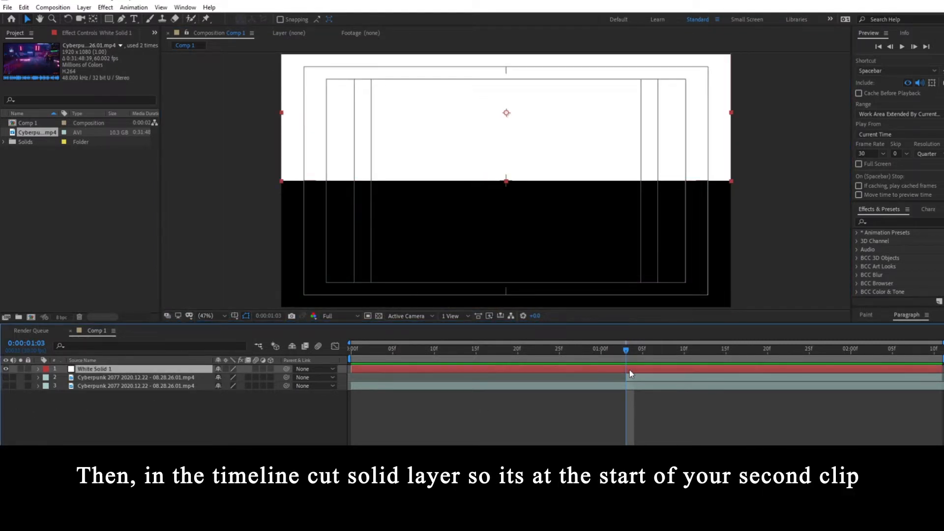
{"action": "left_click_drag", "start_coordinate": [402, 371], "coordinate": [669, 369]}
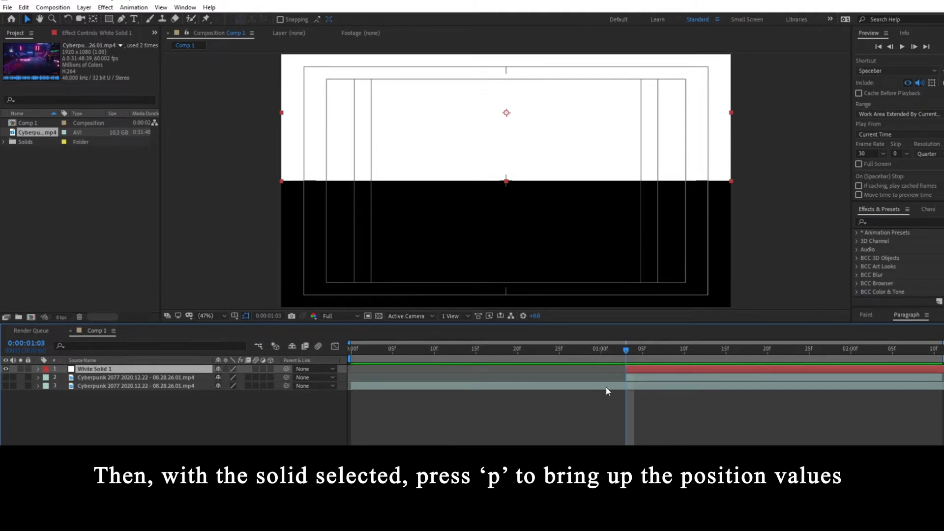
Add two Position keyframes to the white solid, at 0:00:01:03 and 0:00:01:13.
{"action": "key", "text": "p"}
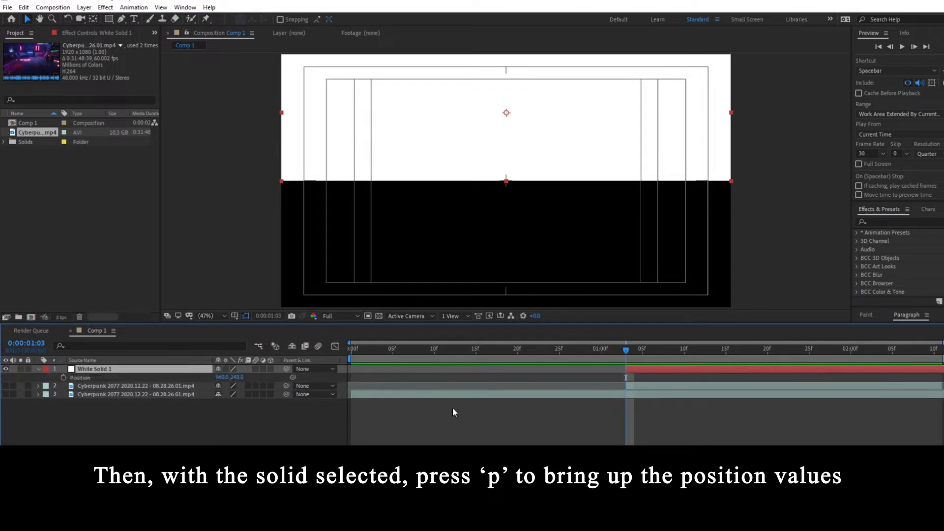
{"action": "left_click", "coordinate": [91, 379]}
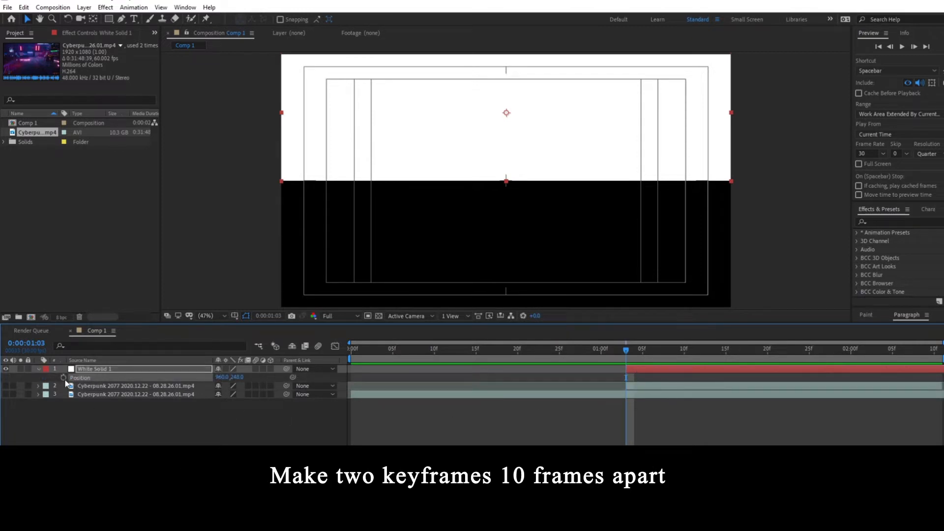
{"action": "left_click", "coordinate": [63, 377]}
{"action": "key", "text": "shift+Page_Down"}
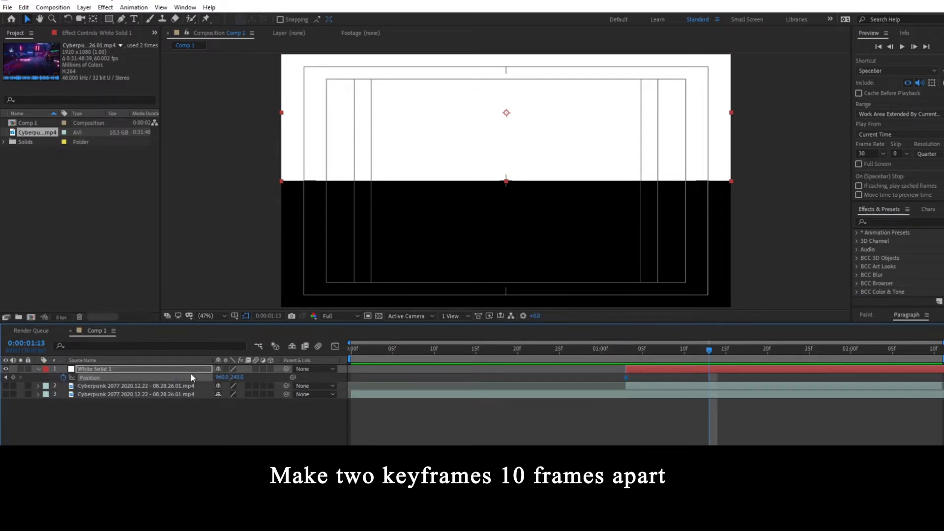
{"action": "left_click", "coordinate": [13, 377]}
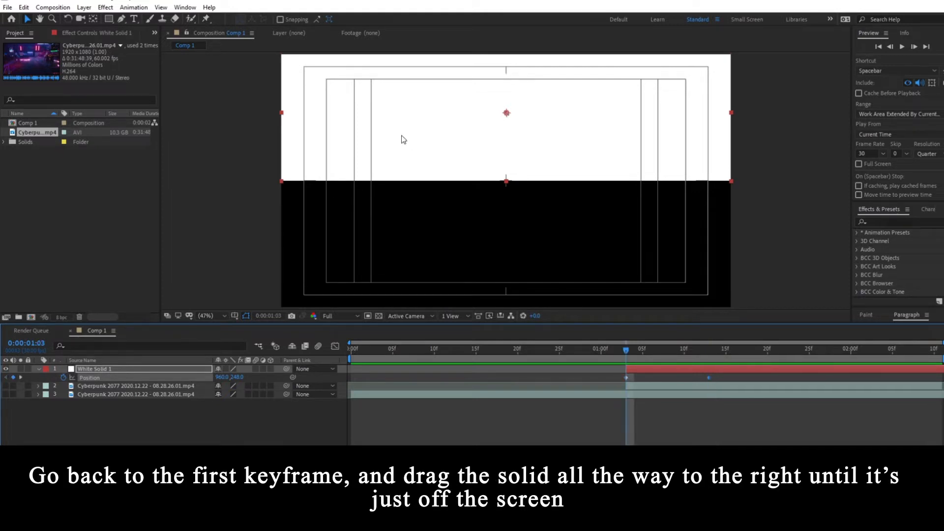
At the first keyframe, move the solid just outside the frame's right edge, and shift the second Position keyframe to 0:00:01:16.
{"action": "key", "text": "shift+Page_Up"}
{"action": "left_click_drag", "start_coordinate": [363, 141], "coordinate": [812, 152]}
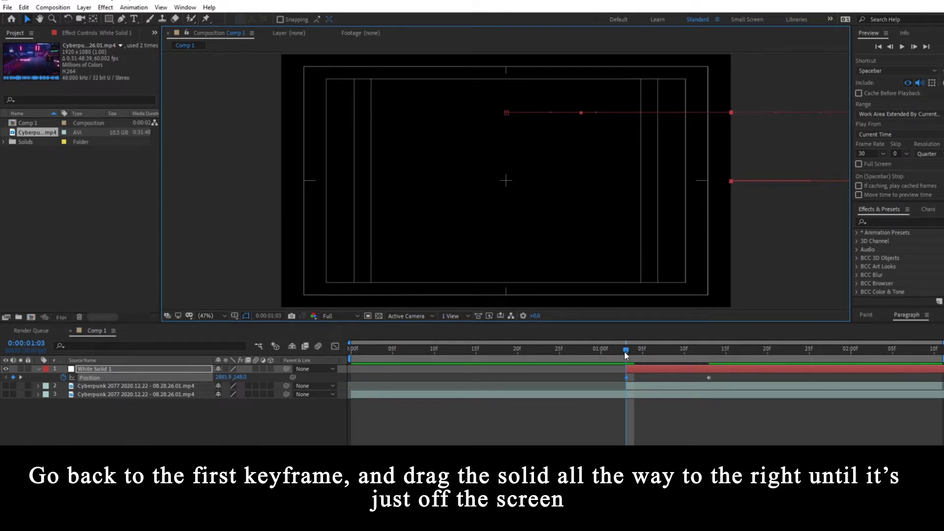
{"action": "left_click_drag", "start_coordinate": [626, 355], "coordinate": [734, 378]}
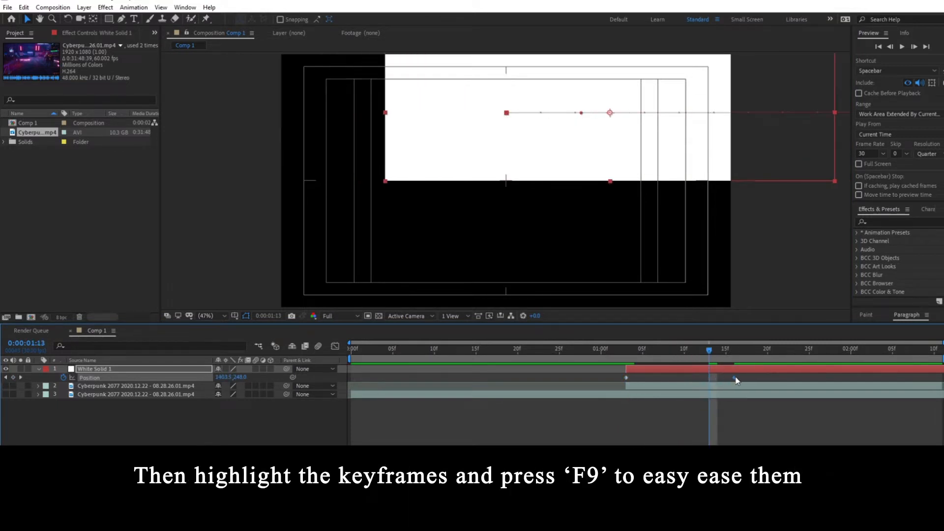
Select both Position keyframes of the white solid and apply Easy Ease to them.
{"action": "left_click", "coordinate": [670, 354]}
{"action": "left_click_drag", "start_coordinate": [670, 355], "coordinate": [627, 360]}
{"action": "left_click", "coordinate": [722, 384]}
{"action": "left_click_drag", "start_coordinate": [721, 380], "coordinate": [757, 379]}
{"action": "left_click", "coordinate": [588, 379]}
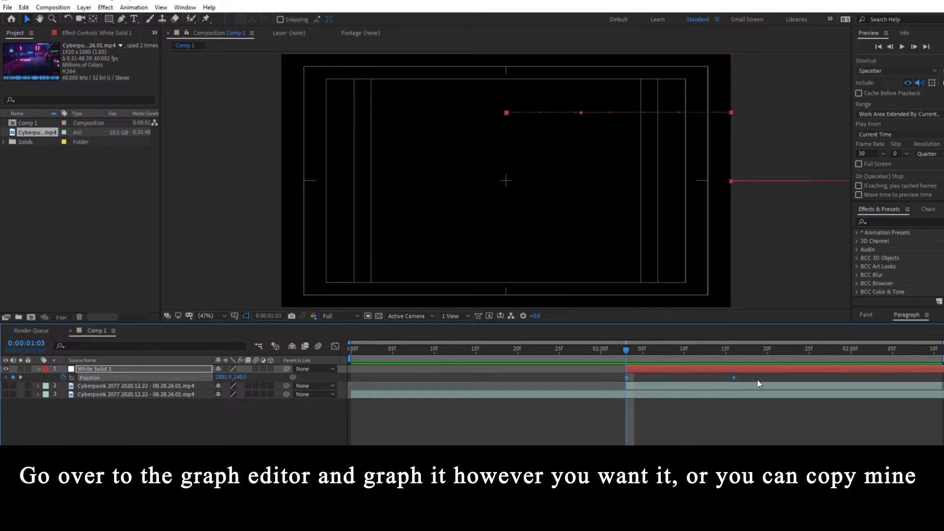
{"action": "key", "text": "F9"}
Shape the solid's speed graph to peak at 0:00:01:03 with the first keyframe moved to 0:00:01:00, and preview the motion.
{"action": "left_click", "coordinate": [335, 346]}
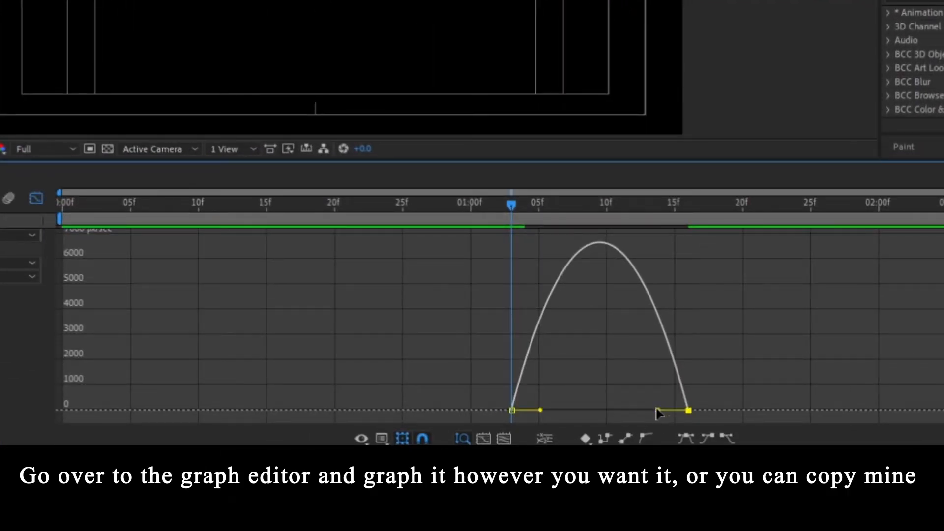
{"action": "left_click_drag", "start_coordinate": [657, 410], "coordinate": [471, 410]}
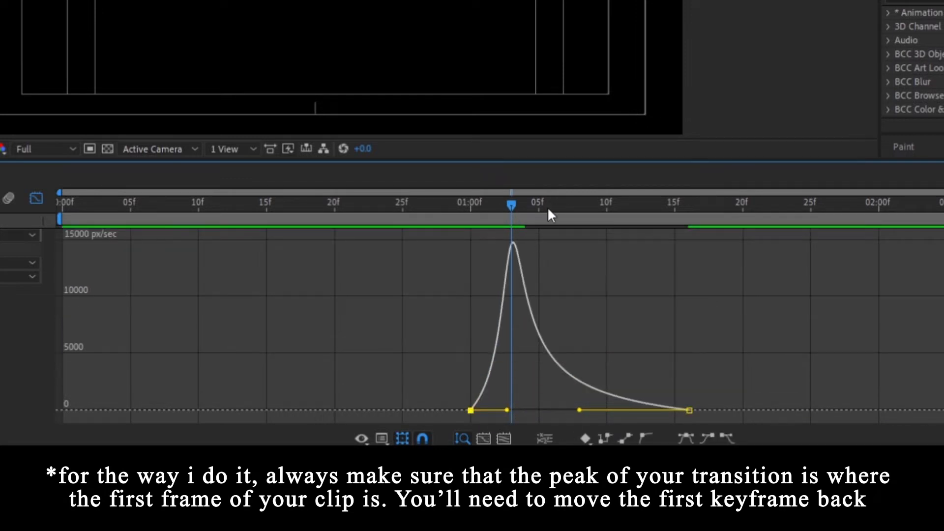
{"action": "left_click_drag", "start_coordinate": [550, 215], "coordinate": [348, 216]}
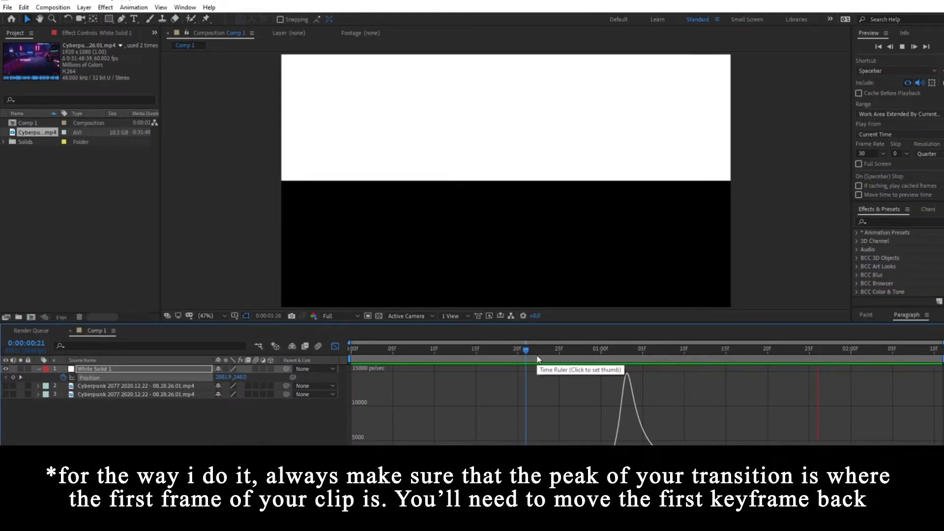
{"action": "left_click", "coordinate": [593, 360]}
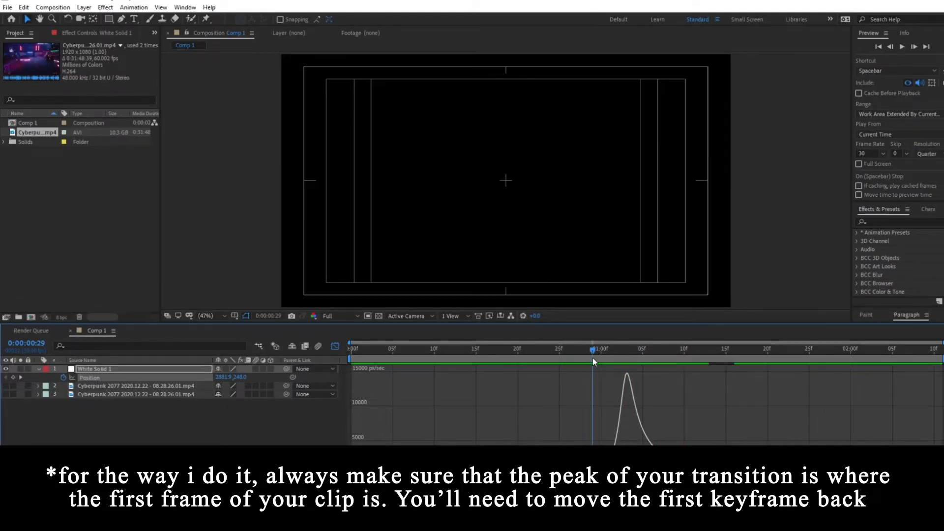
{"action": "left_click_drag", "start_coordinate": [593, 361], "coordinate": [634, 349]}
Close the Graph Editor and move the solid's last Position keyframe to 0:00:01:17.
{"action": "left_click", "coordinate": [336, 346]}
{"action": "left_click", "coordinate": [743, 381]}
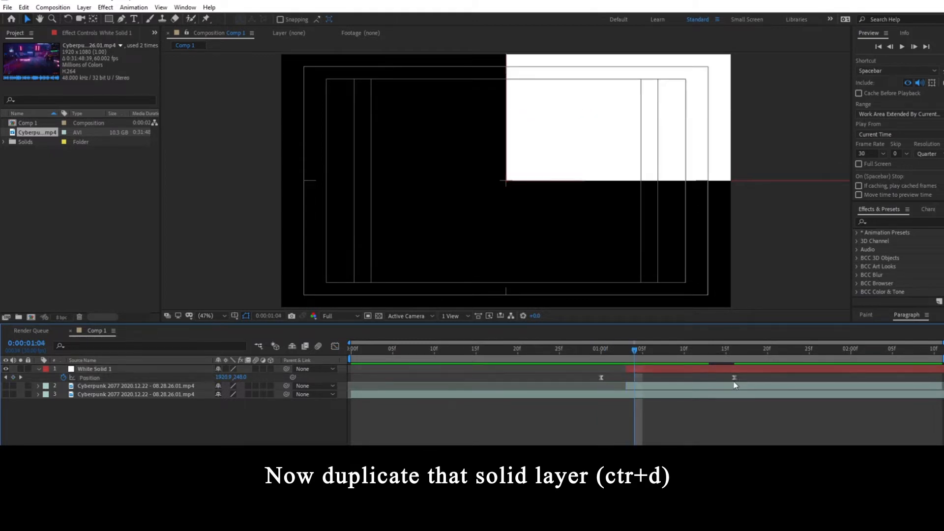
{"action": "left_click_drag", "start_coordinate": [734, 378], "coordinate": [742, 377]}
Duplicate the animated white solid and remove the copy's Position keyframes while keeping the last keyframe's position.
{"action": "left_click", "coordinate": [678, 370]}
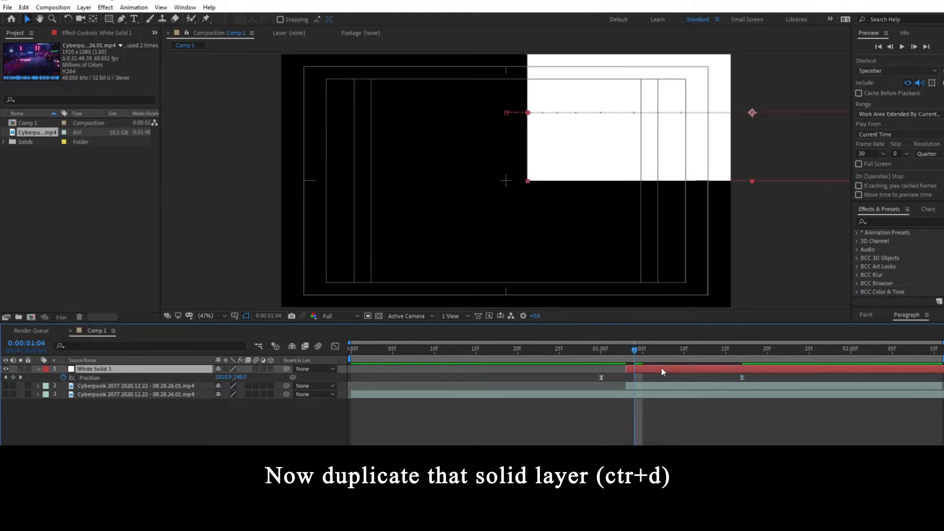
{"action": "key", "text": "ctrl+d"}
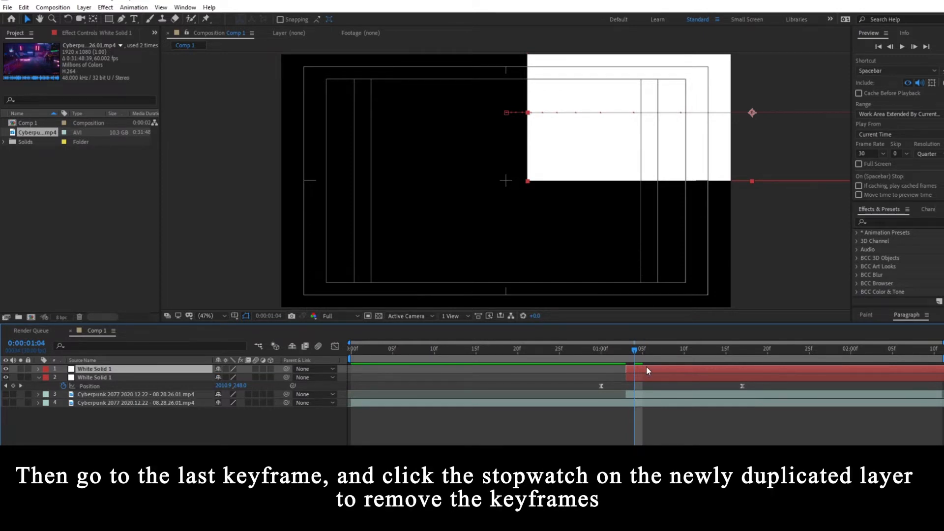
{"action": "key", "text": "p"}
{"action": "left_click_drag", "start_coordinate": [662, 351], "coordinate": [626, 358]}
{"action": "left_click", "coordinate": [63, 377]}
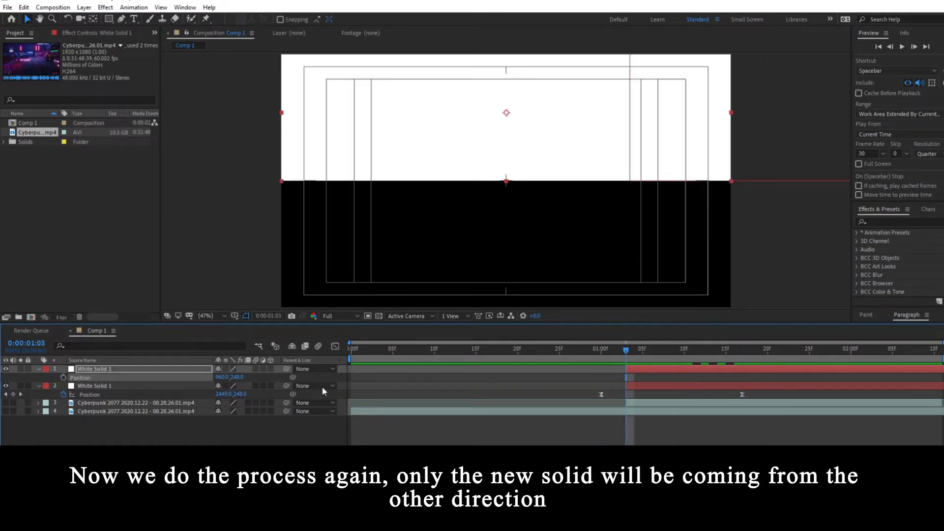
Move the duplicate solid down to about 960, 832 so its top edge sits on the centre mark.
{"action": "left_click", "coordinate": [525, 136]}
{"action": "left_click_drag", "start_coordinate": [525, 136], "coordinate": [514, 264]}
{"action": "key", "text": "slash"}
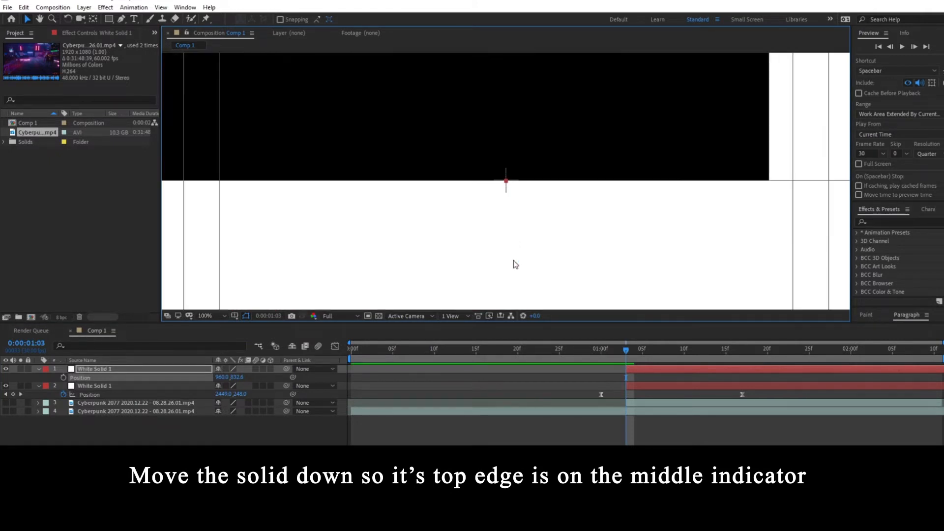
{"action": "key", "text": "period"}
{"action": "key", "text": "Left"}
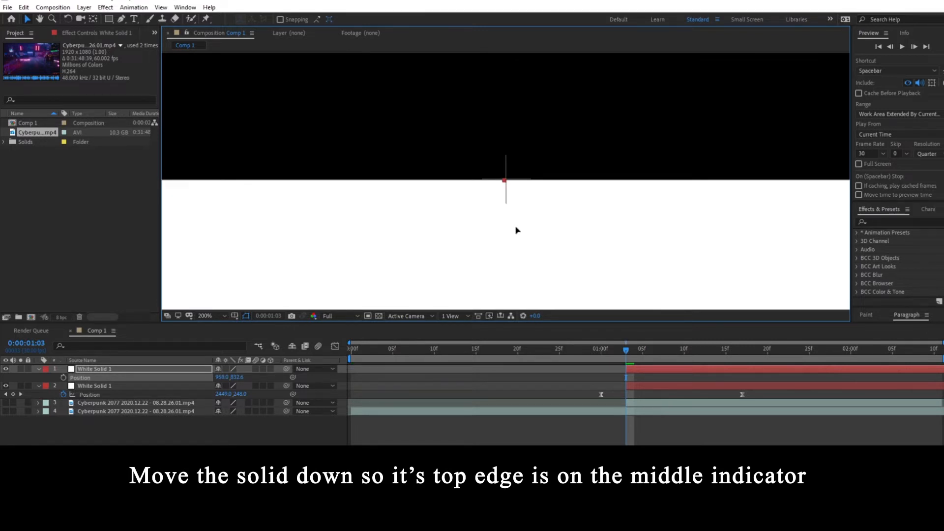
{"action": "key", "text": "Right"}
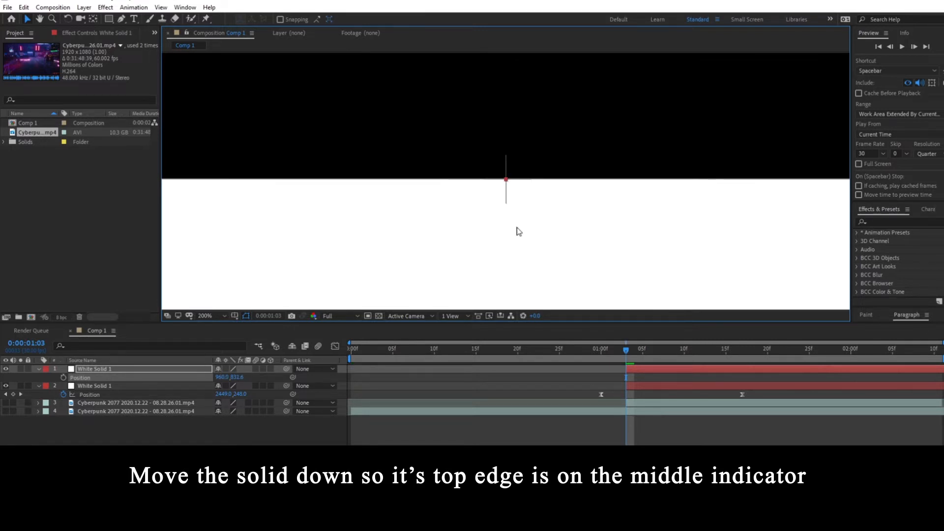
Add Position keyframes to the lower solid at 0:00:01:03 and 0:00:01:17, keeping it centred across the frame.
{"action": "left_click", "coordinate": [227, 315]}
{"action": "left_click", "coordinate": [212, 330]}
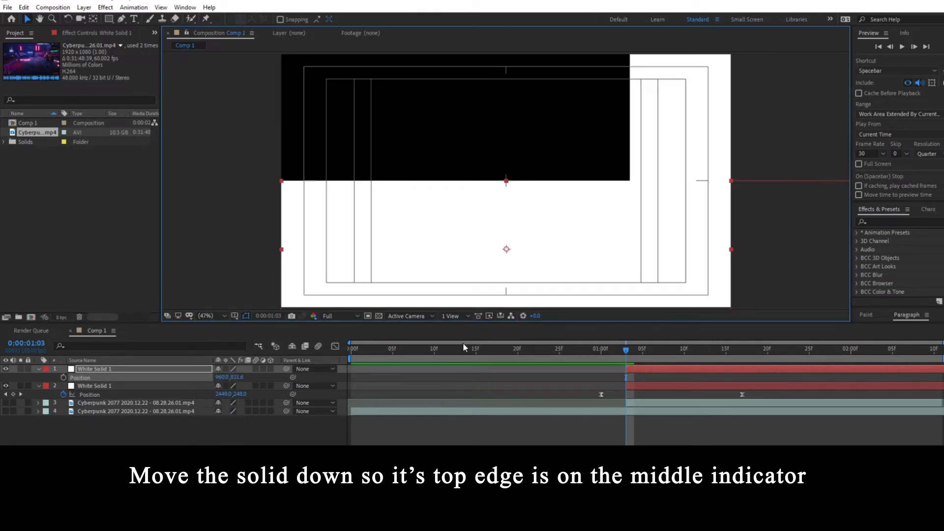
{"action": "key", "text": "space"}
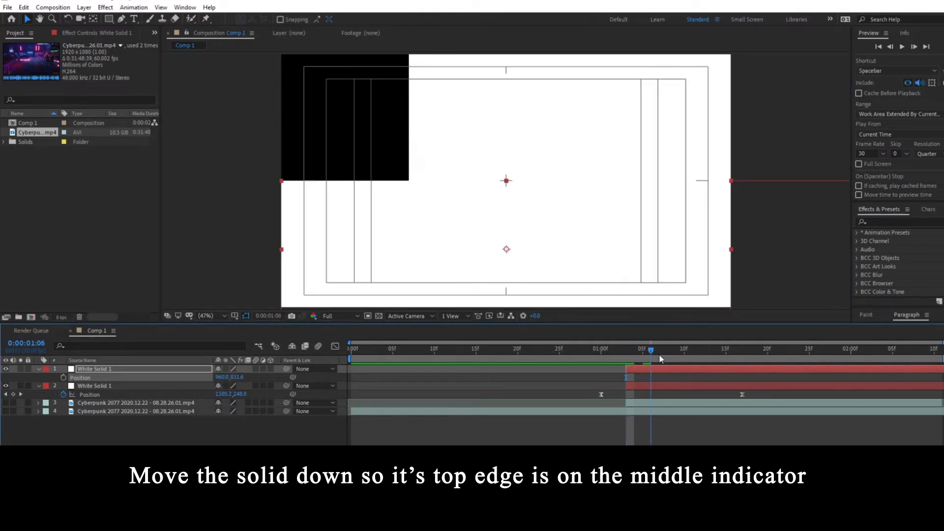
{"action": "key", "text": "space"}
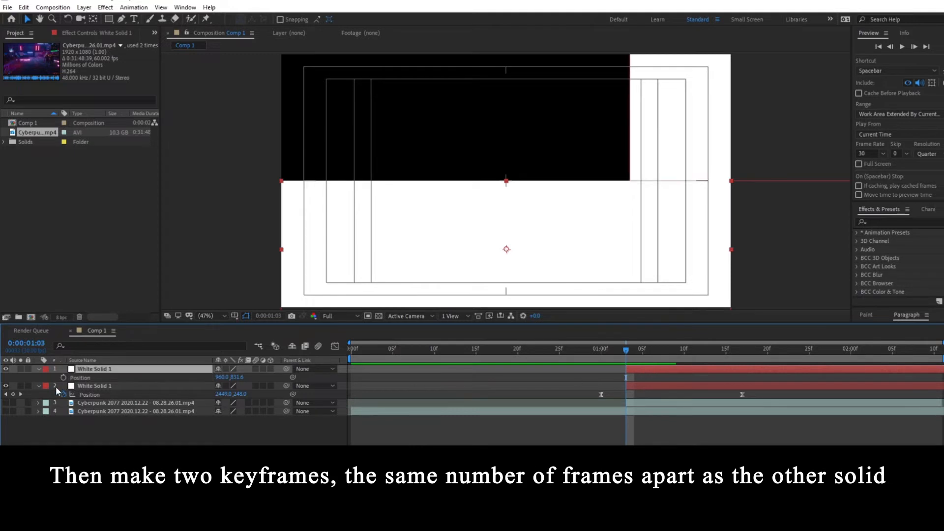
{"action": "left_click_drag", "start_coordinate": [625, 350], "coordinate": [741, 358]}
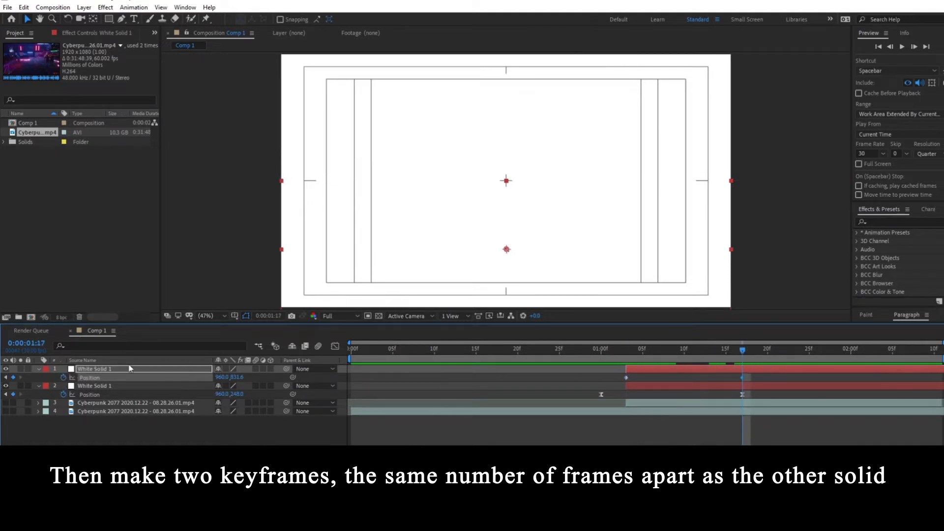
At the lower solid's first keyframe, move the solid just out of frame to about -959, 832 and preview the slide.
{"action": "left_click", "coordinate": [7, 377]}
{"action": "left_click_drag", "start_coordinate": [599, 272], "coordinate": [149, 282]}
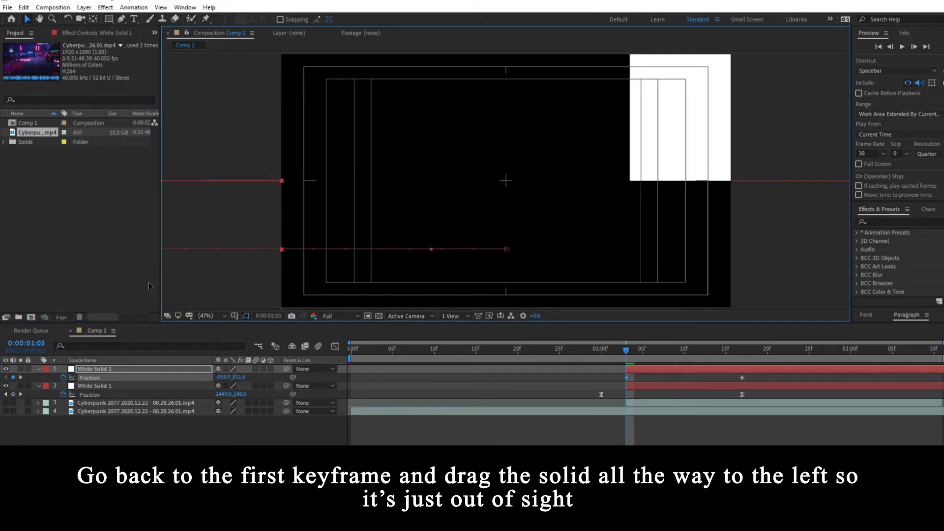
{"action": "left_click", "coordinate": [637, 349]}
{"action": "key", "text": "space"}
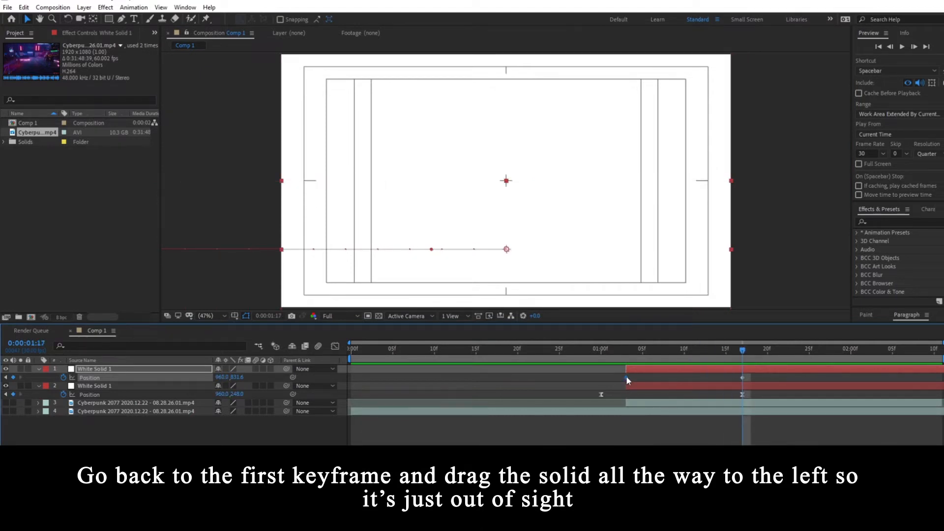
Move the lower solid's first Position keyframe to 0:00:01:00 and apply Easy Ease to both of its keyframes.
{"action": "left_click_drag", "start_coordinate": [626, 376], "coordinate": [759, 379]}
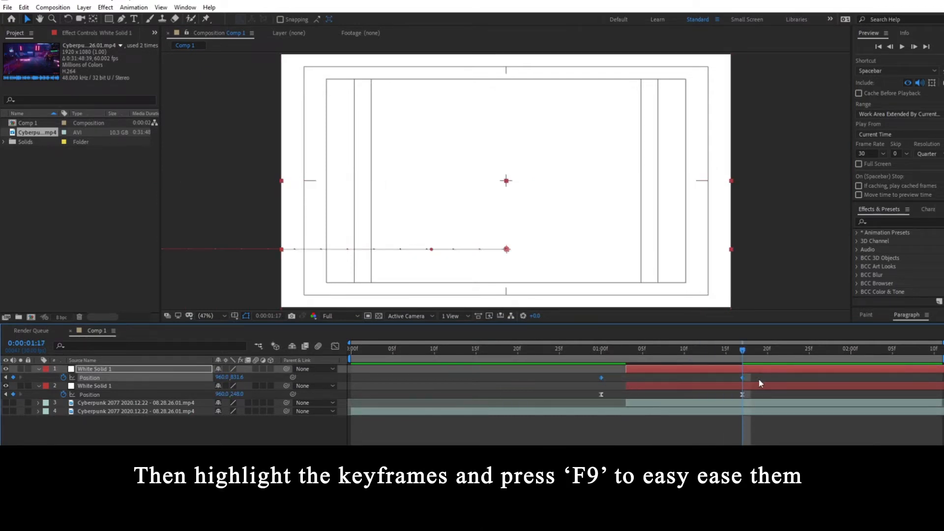
{"action": "key", "text": "F9"}
Shape the lower solid's speed graph to peak at about 0:00:01:03 like the other solid's, and preview both solids moving together.
{"action": "left_click", "coordinate": [334, 346]}
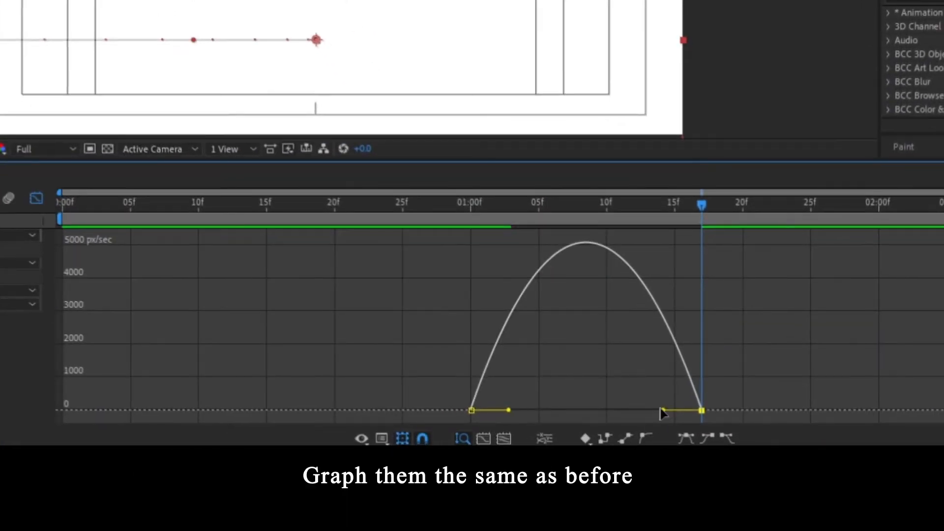
{"action": "left_click_drag", "start_coordinate": [662, 409], "coordinate": [526, 409]}
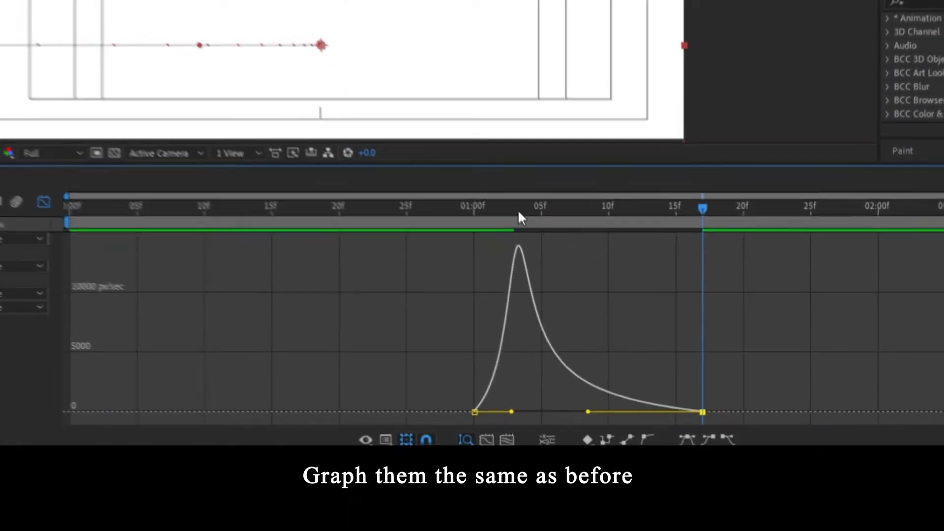
{"action": "left_click_drag", "start_coordinate": [519, 211], "coordinate": [400, 208]}
{"action": "key", "text": "space"}
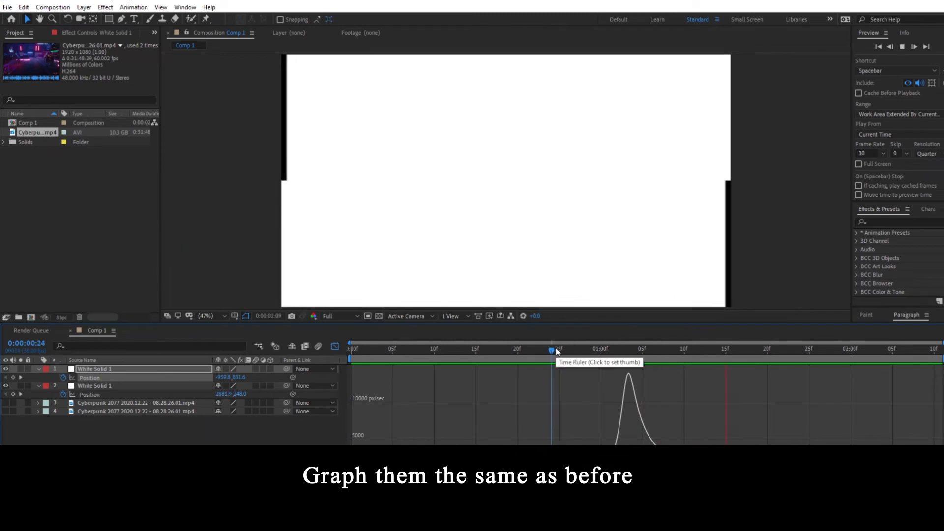
{"action": "left_click", "coordinate": [555, 348]}
{"action": "key", "text": "space"}
{"action": "key", "text": "space"}
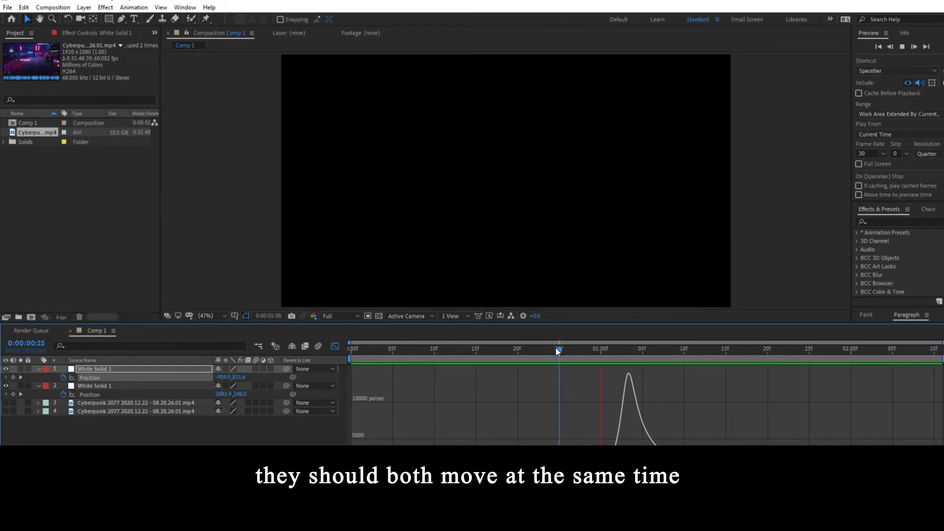
{"action": "left_click_drag", "start_coordinate": [555, 348], "coordinate": [747, 365]}
{"action": "left_click", "coordinate": [335, 345]}
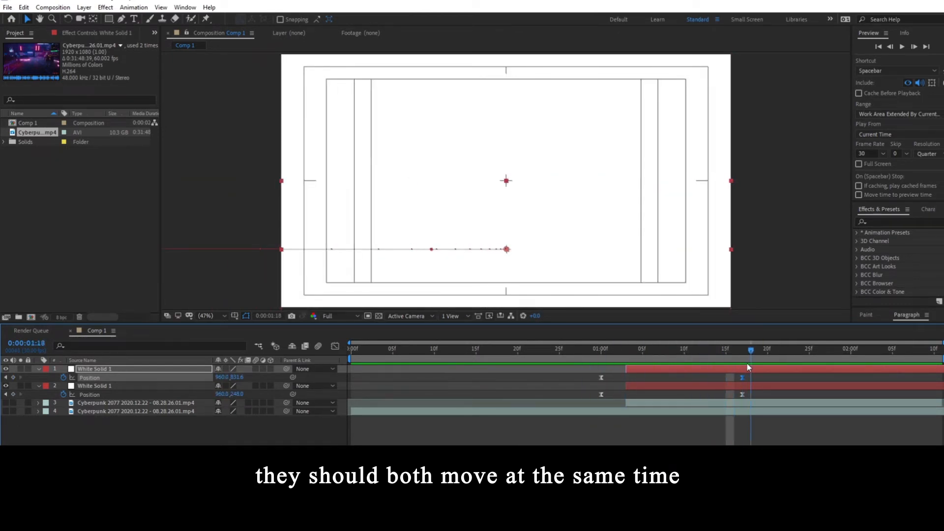
{"action": "left_click", "coordinate": [721, 441]}
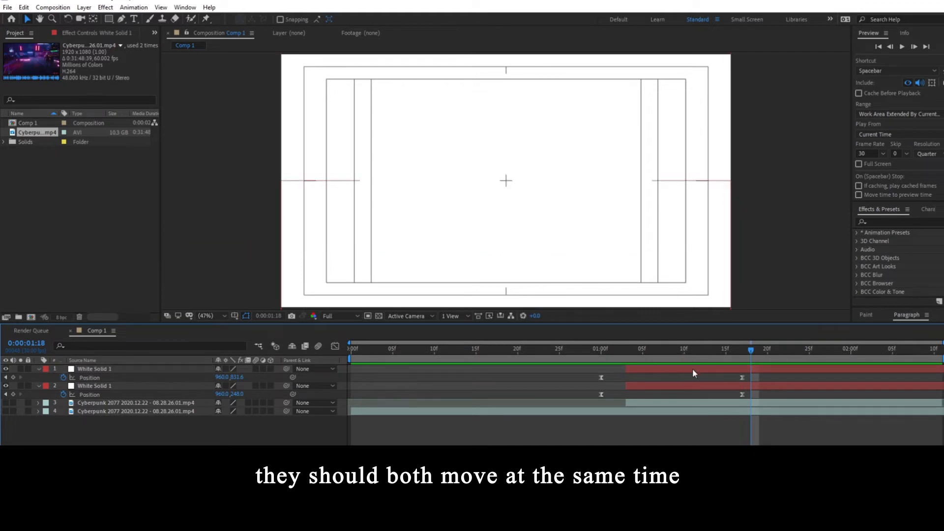
Extend the start of both white solid layers to about 0:00:00:27, ahead of their first Position keyframes.
{"action": "left_click", "coordinate": [697, 370]}
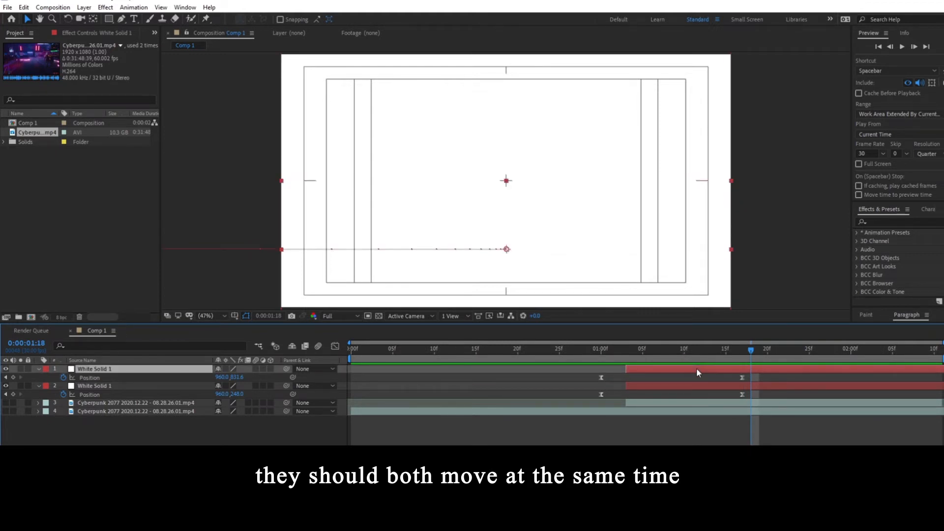
{"action": "left_click", "coordinate": [768, 386], "text": "shift"}
{"action": "key", "text": "u"}
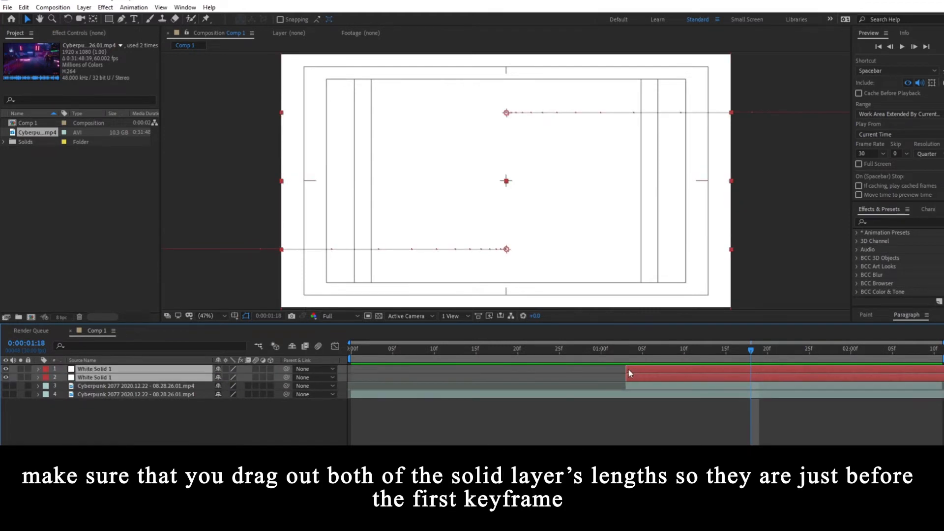
{"action": "left_click", "coordinate": [634, 353]}
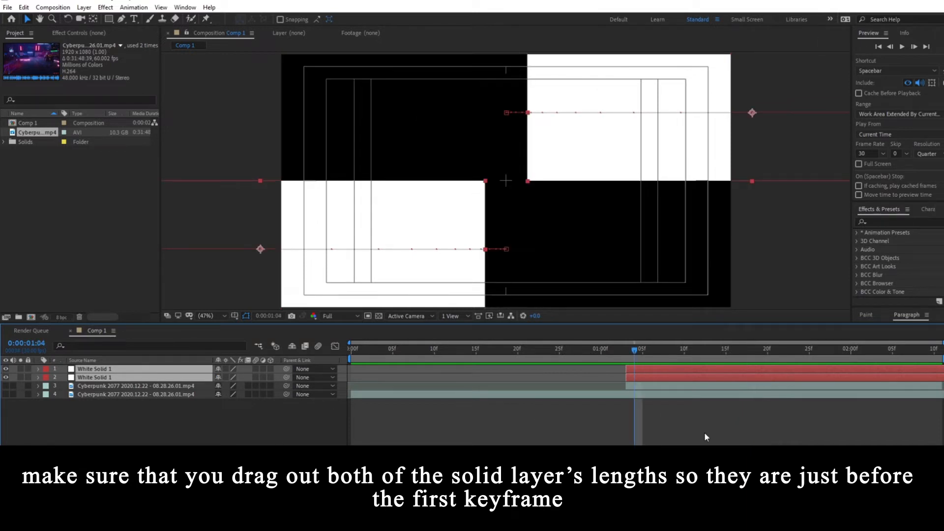
{"action": "left_click", "coordinate": [704, 433]}
{"action": "left_click", "coordinate": [625, 351]}
{"action": "left_click", "coordinate": [633, 370]}
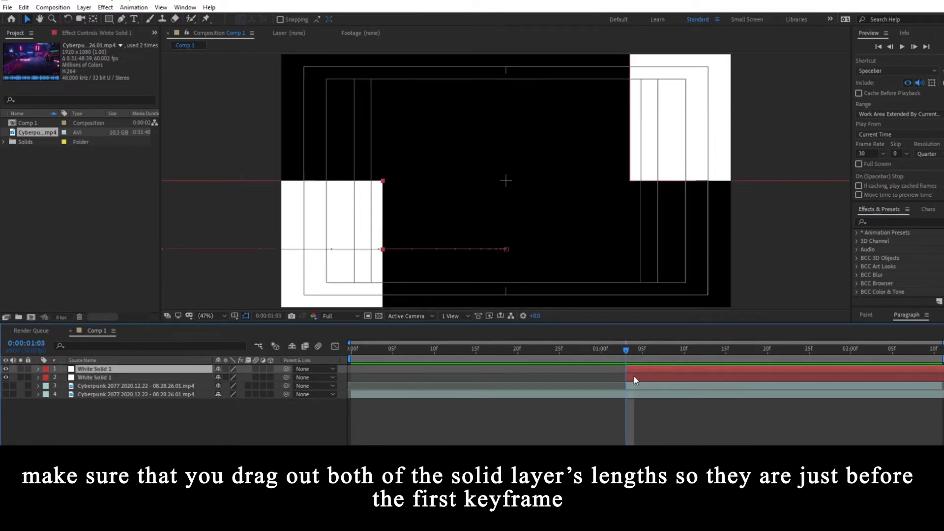
{"action": "left_click", "coordinate": [634, 376], "text": "shift"}
{"action": "left_click_drag", "start_coordinate": [633, 377], "coordinate": [576, 378]}
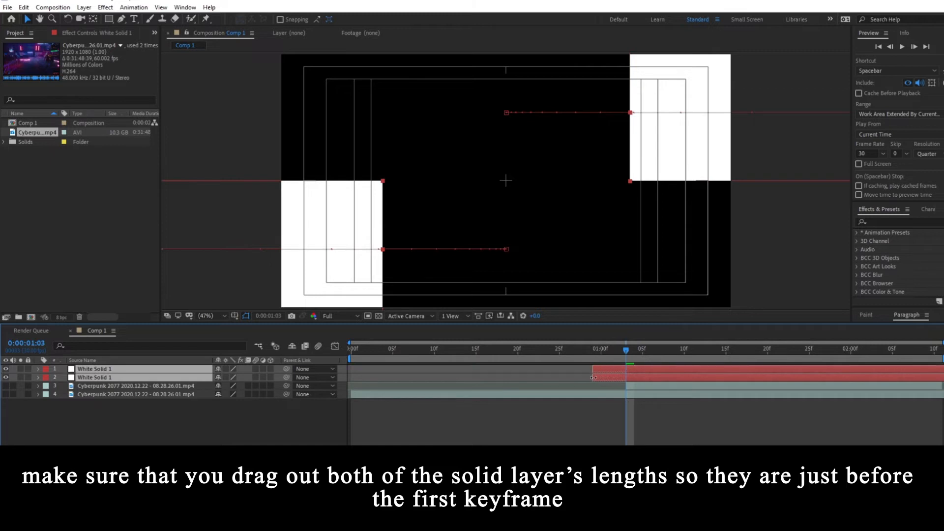
{"action": "key", "text": "p"}
Extend the start of the second Cyberpunk clip to the solids' first keyframe at 0:00:01:00.
{"action": "left_click", "coordinate": [610, 348]}
{"action": "left_click", "coordinate": [602, 348]}
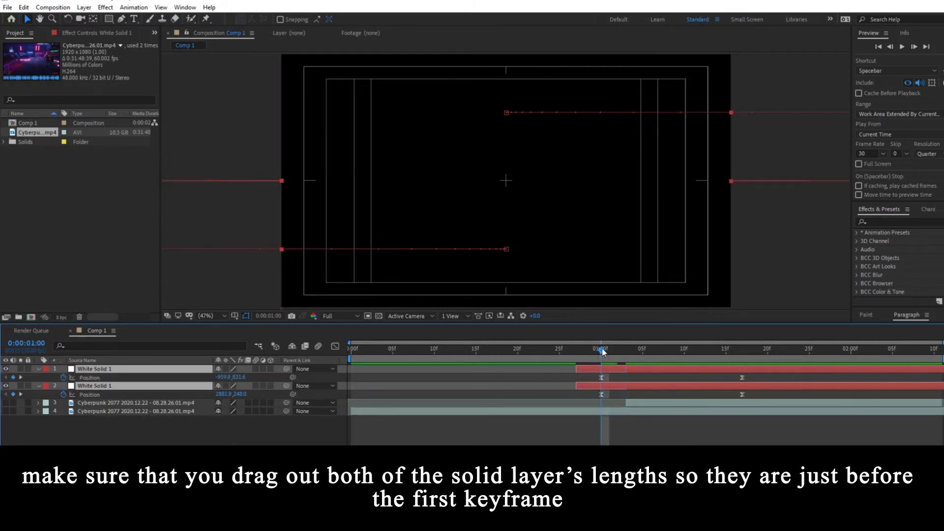
{"action": "left_click_drag", "start_coordinate": [621, 402], "coordinate": [606, 402]}
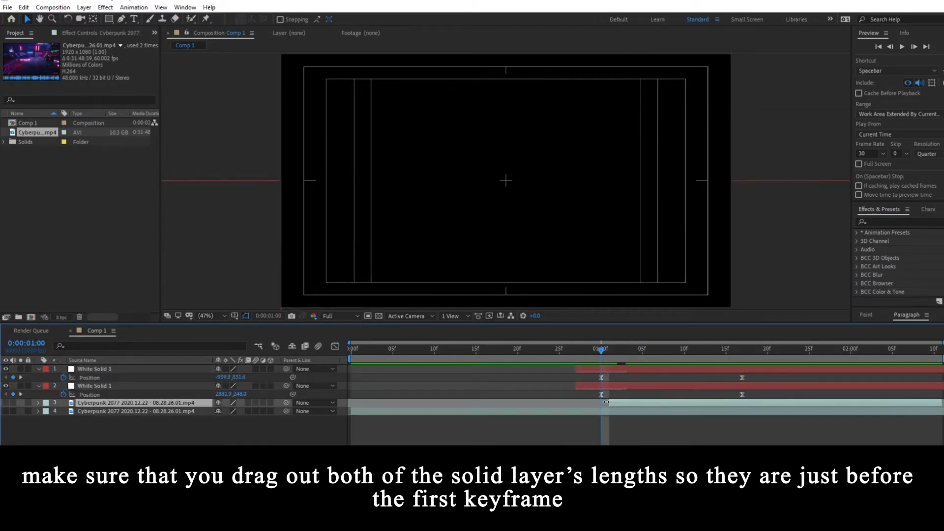
Trim the start of both white solid layers to 0:00:01:00 so they line up with the second clip.
{"action": "left_click", "coordinate": [607, 369]}
{"action": "left_click", "coordinate": [580, 387]}
{"action": "left_click", "coordinate": [581, 370], "text": "shift"}
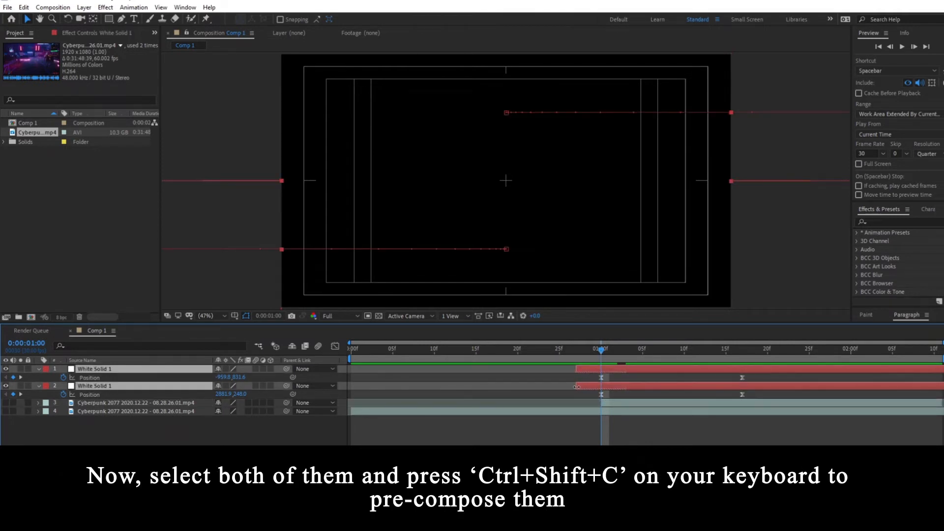
{"action": "left_click_drag", "start_coordinate": [577, 369], "coordinate": [602, 369]}
Pre-compose both white solids as Pre-comp 1, moving all attributes and adjusting the duration to the selected layers' time span.
{"action": "key", "text": "ctrl+shift+c"}
{"action": "left_click", "coordinate": [294, 268]}
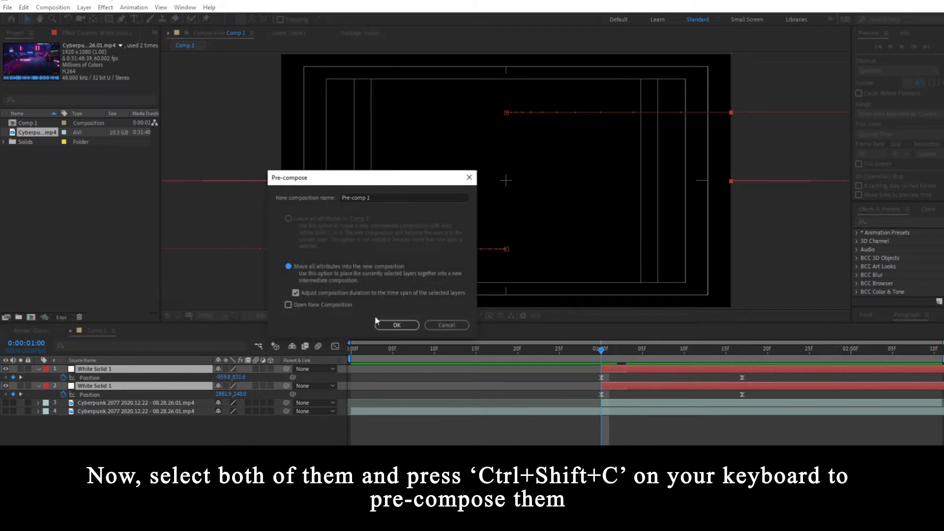
{"action": "left_click", "coordinate": [397, 325]}
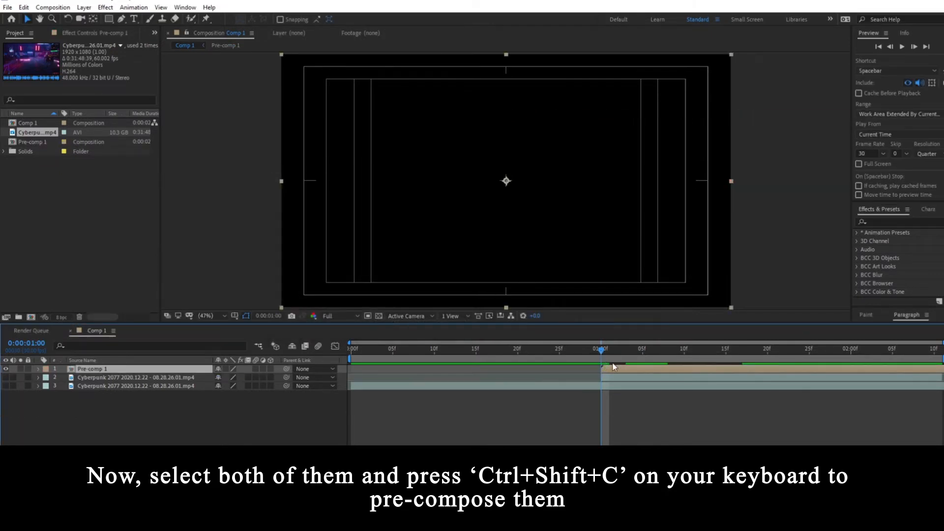
Make both Cyberpunk clips visible and scrub through the solids' movement around 0:00:01:06.
{"action": "left_click", "coordinate": [658, 350]}
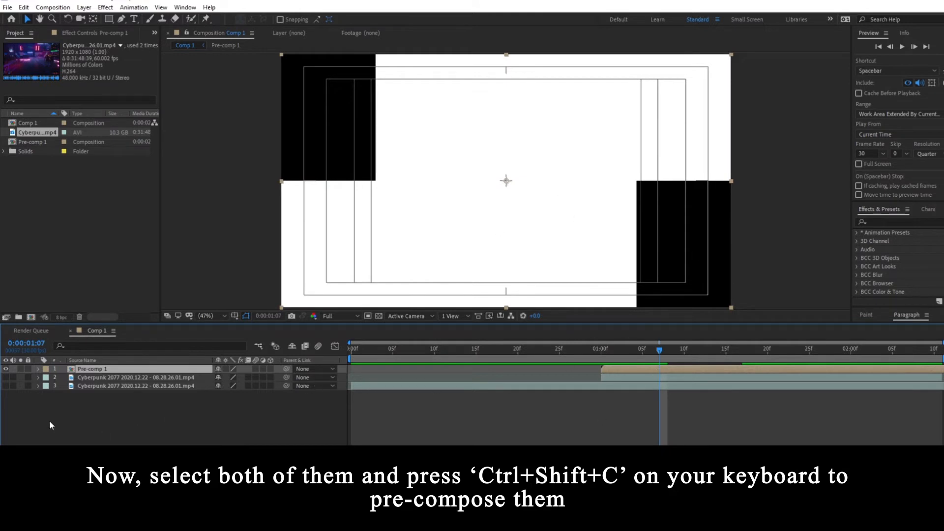
{"action": "left_click_drag", "start_coordinate": [6, 385], "coordinate": [6, 377]}
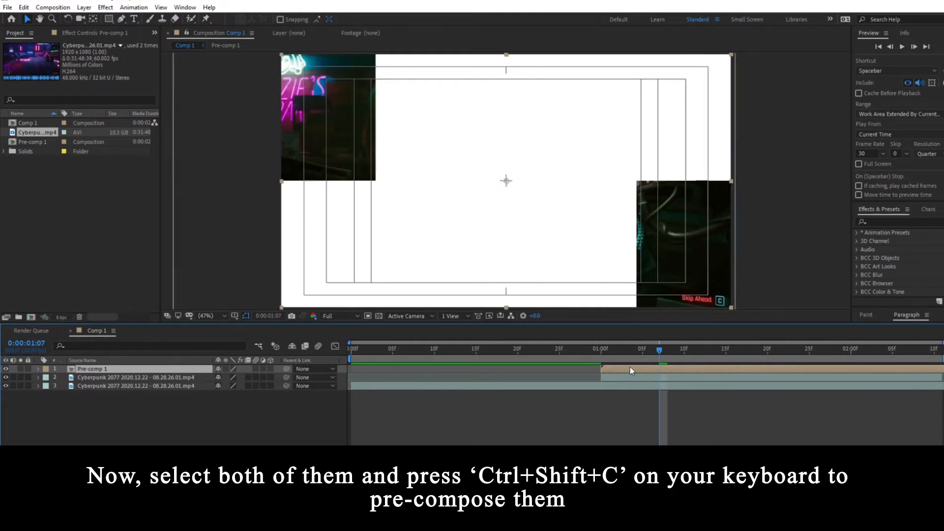
{"action": "left_click_drag", "start_coordinate": [630, 350], "coordinate": [653, 352]}
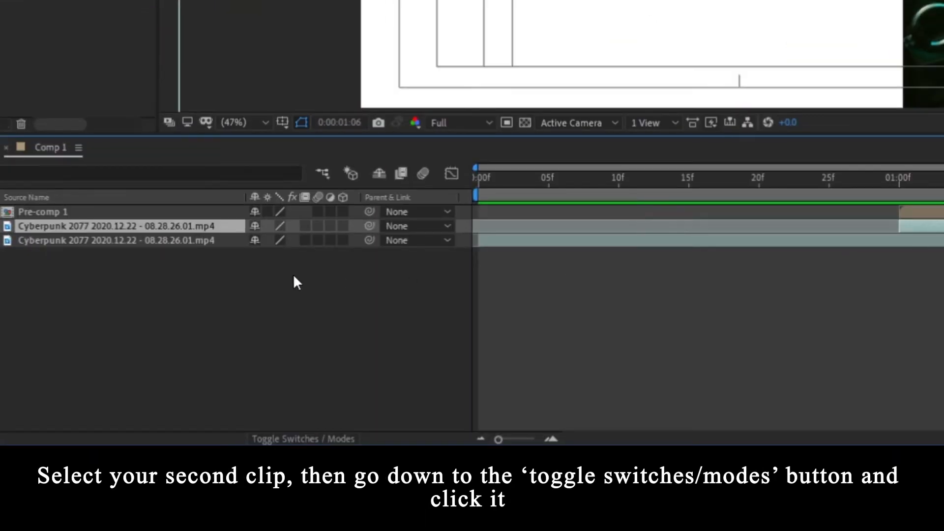
Set the second clip's track matte to Alpha Matte "Pre-comp 1".
{"action": "left_click_drag", "start_coordinate": [909, 235], "coordinate": [896, 234]}
{"action": "left_click", "coordinate": [261, 439]}
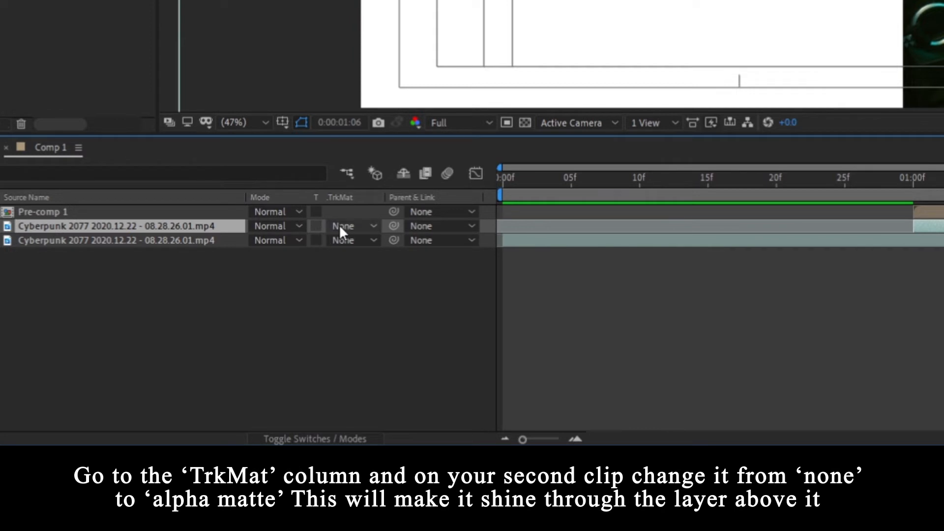
{"action": "left_click", "coordinate": [352, 227]}
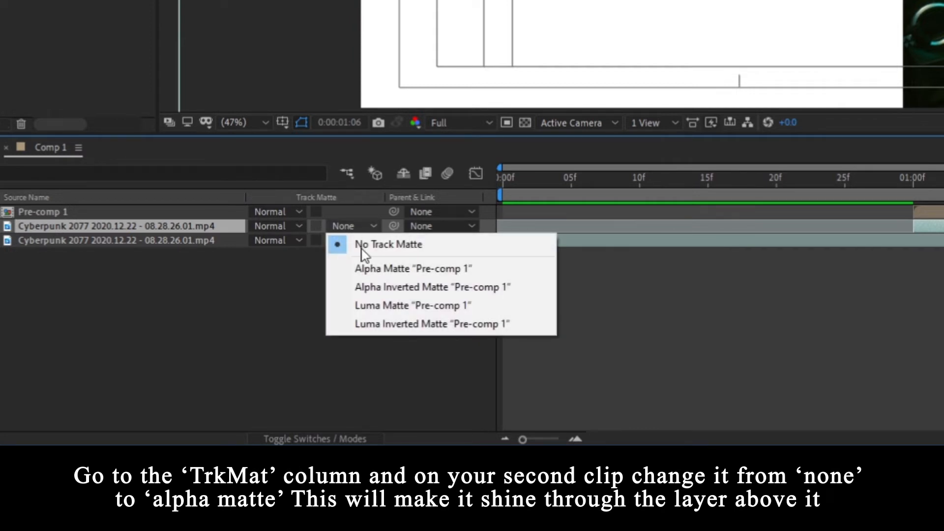
{"action": "left_click", "coordinate": [391, 271]}
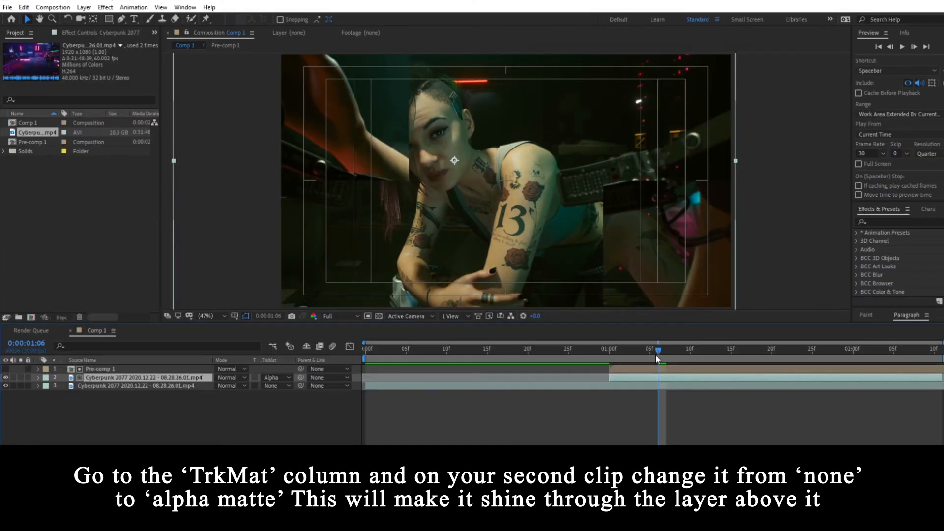
Turn off the Title/Action Safe guides and preview the split transition from the start of the composition.
{"action": "left_click_drag", "start_coordinate": [642, 352], "coordinate": [266, 383]}
{"action": "left_click", "coordinate": [237, 317]}
{"action": "left_click", "coordinate": [241, 327]}
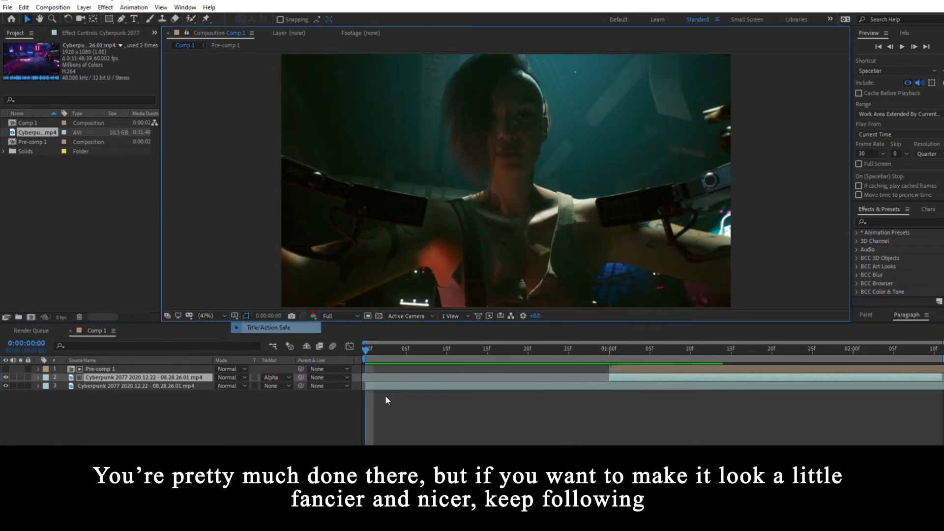
{"action": "left_click", "coordinate": [430, 369]}
{"action": "key", "text": "space"}
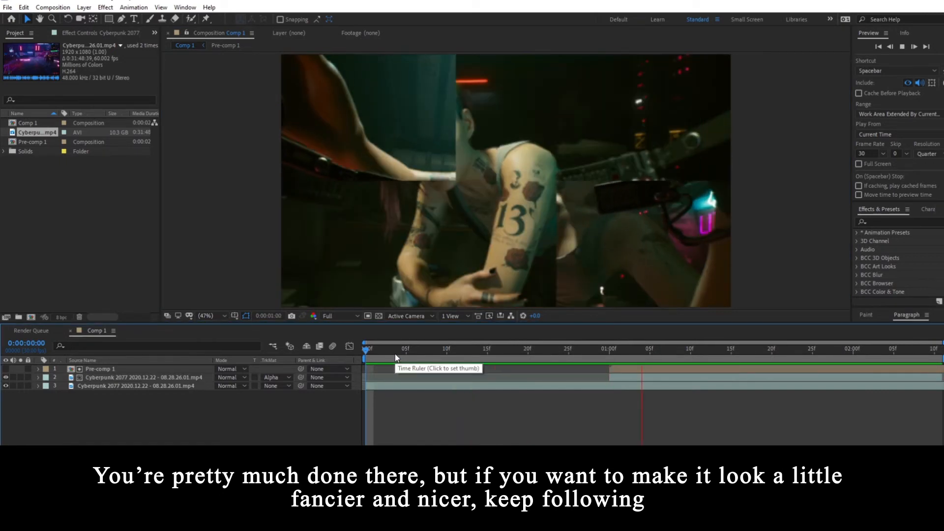
{"action": "left_click", "coordinate": [601, 358]}
{"action": "left_click_drag", "start_coordinate": [601, 359], "coordinate": [651, 359]}
Open Pre-comp 1 and duplicate the white solid that covers the lower half of the frame.
{"action": "double_click", "coordinate": [637, 369]}
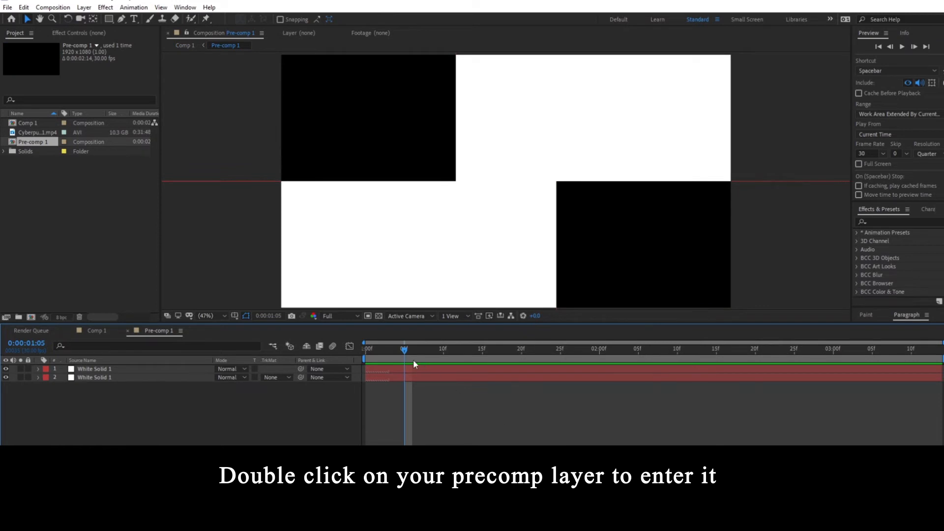
{"action": "left_click", "coordinate": [413, 360]}
{"action": "double_click", "coordinate": [413, 369]}
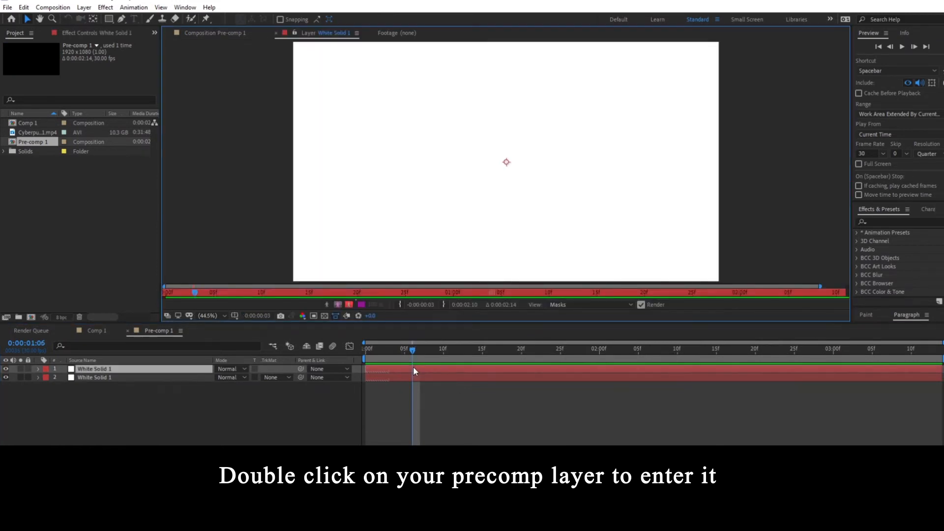
{"action": "left_click", "coordinate": [397, 349]}
{"action": "left_click", "coordinate": [216, 33]}
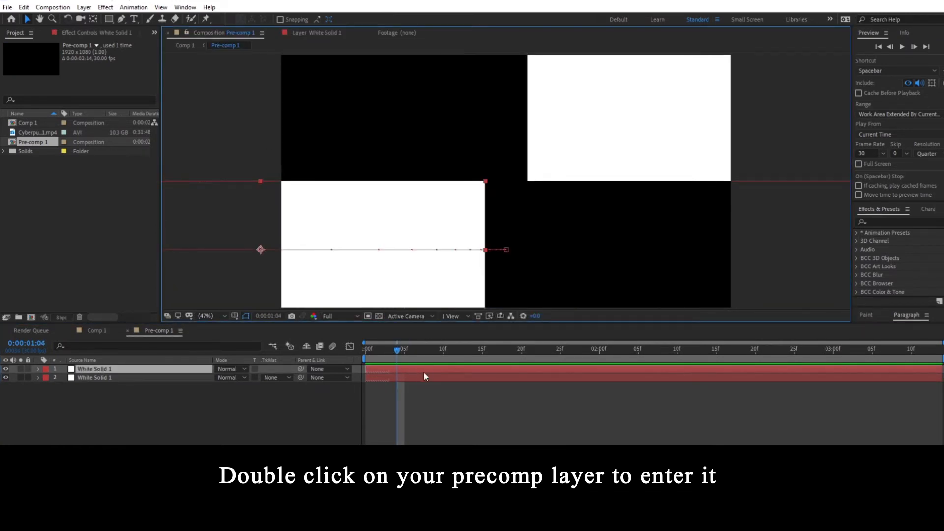
{"action": "left_click", "coordinate": [411, 367]}
{"action": "key", "text": "ctrl+d"}
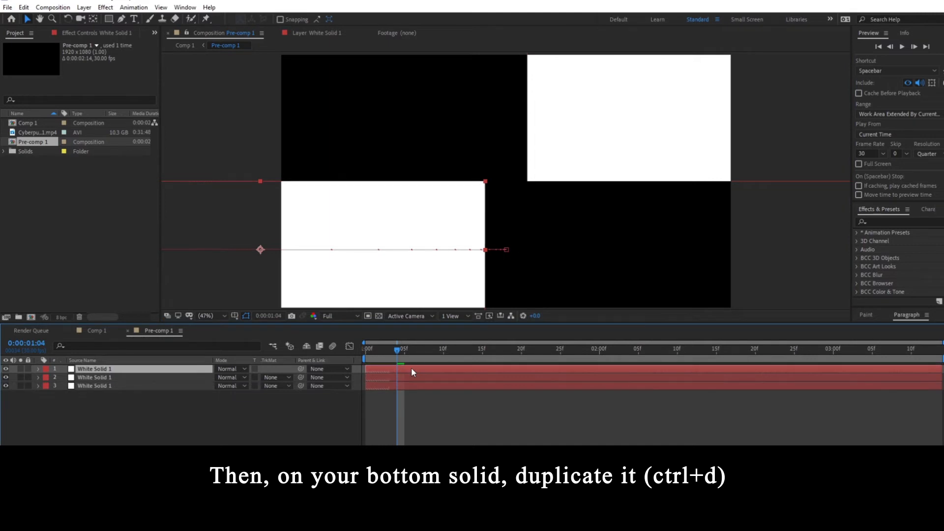
Set the opacity of the duplicated lower solid to 70%.
{"action": "key", "text": "p"}
{"action": "left_click_drag", "start_coordinate": [380, 352], "coordinate": [368, 352]}
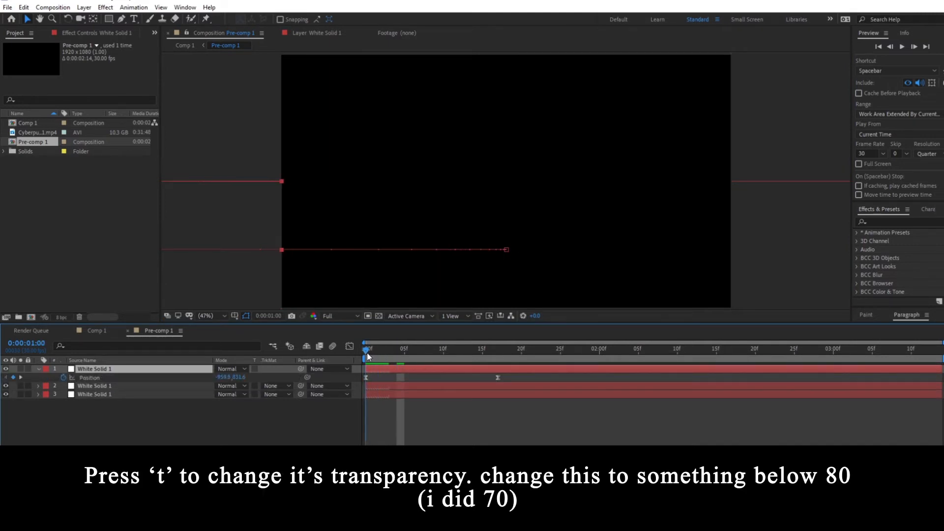
{"action": "left_click", "coordinate": [442, 355]}
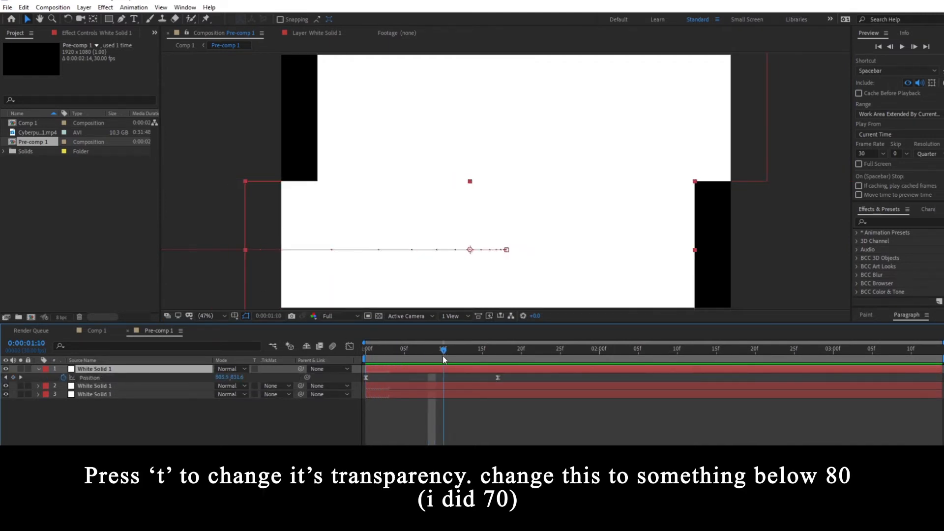
{"action": "left_click_drag", "start_coordinate": [442, 355], "coordinate": [450, 356]}
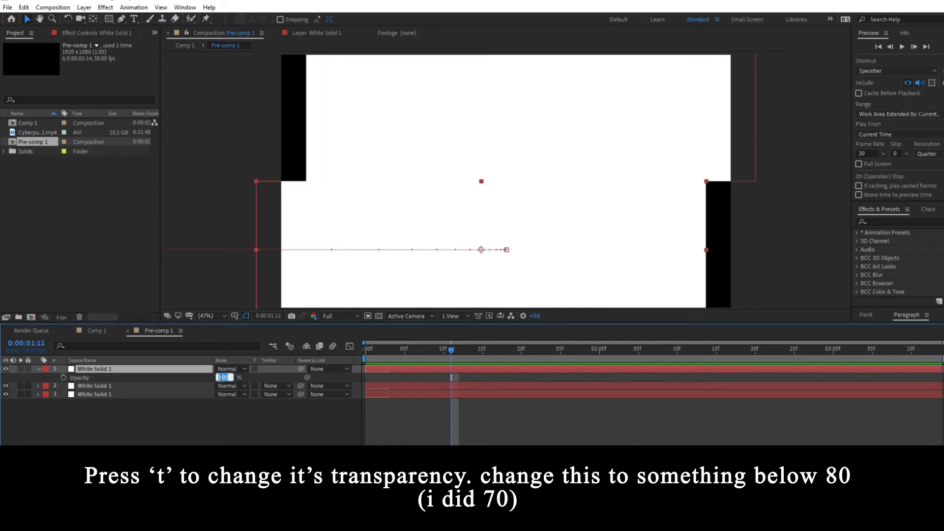
{"action": "key", "text": "Return"}
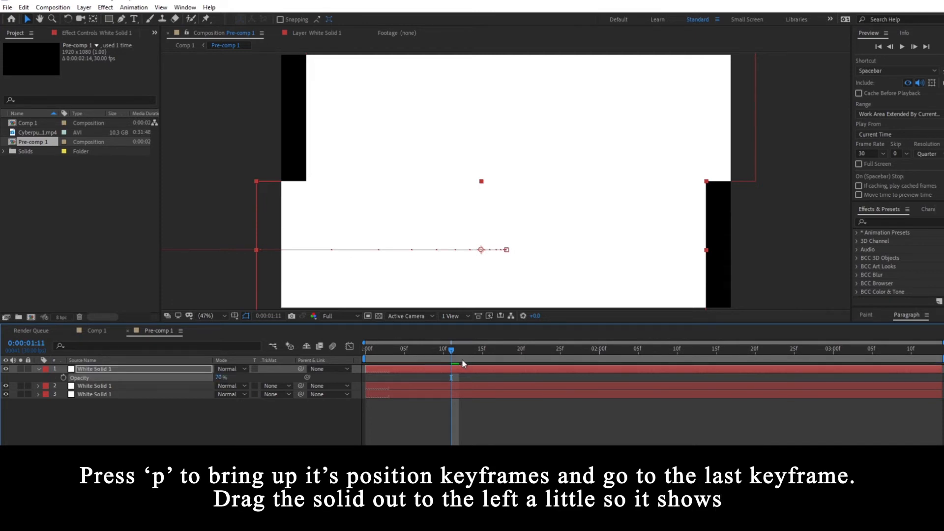
At its last position keyframe, 0:00:01:17, shift the 70% lower solid slightly right to about X 985, then check the offset around 0:00:01:11.
{"action": "key", "text": "p"}
{"action": "left_click", "coordinate": [21, 377]}
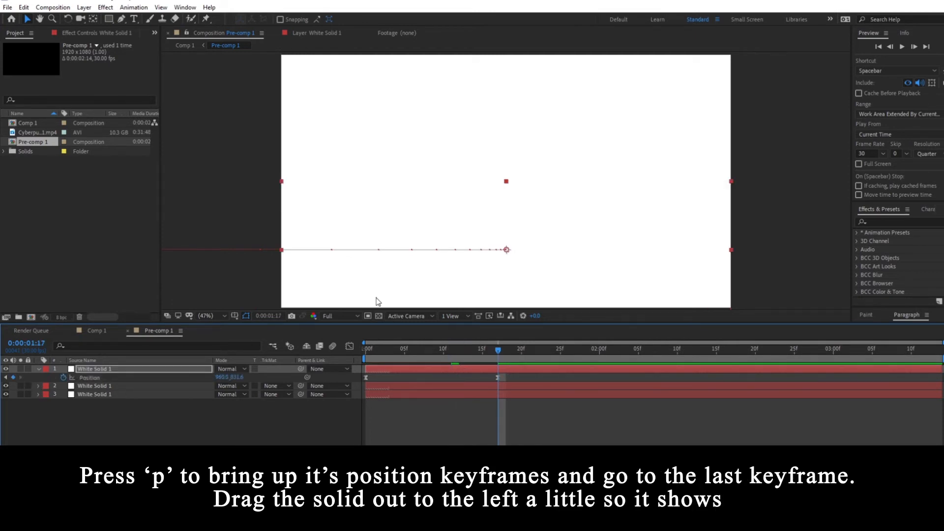
{"action": "left_click", "coordinate": [379, 293]}
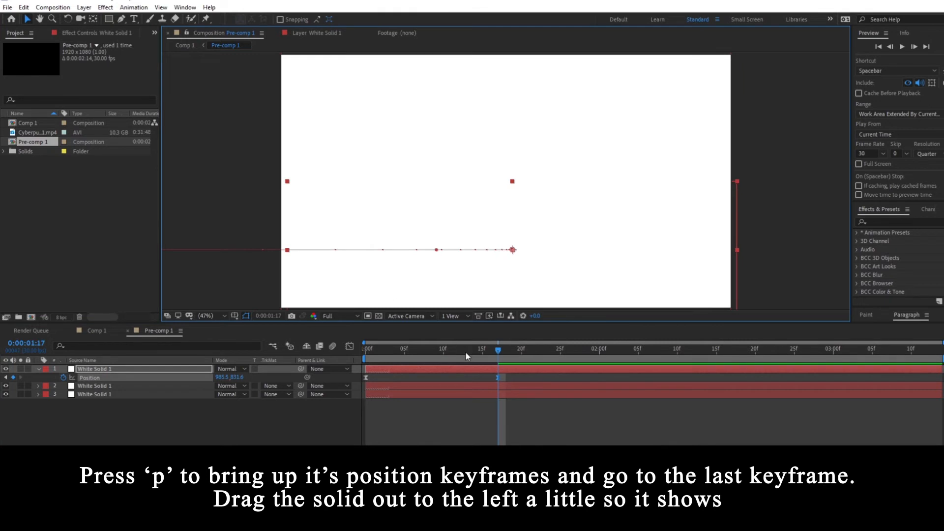
{"action": "mouse_move", "coordinate": [465, 351]}
{"action": "left_mouse_down"}
{"action": "mouse_move", "coordinate": [439, 355]}
{"action": "mouse_move", "coordinate": [454, 351]}
{"action": "left_mouse_up"}
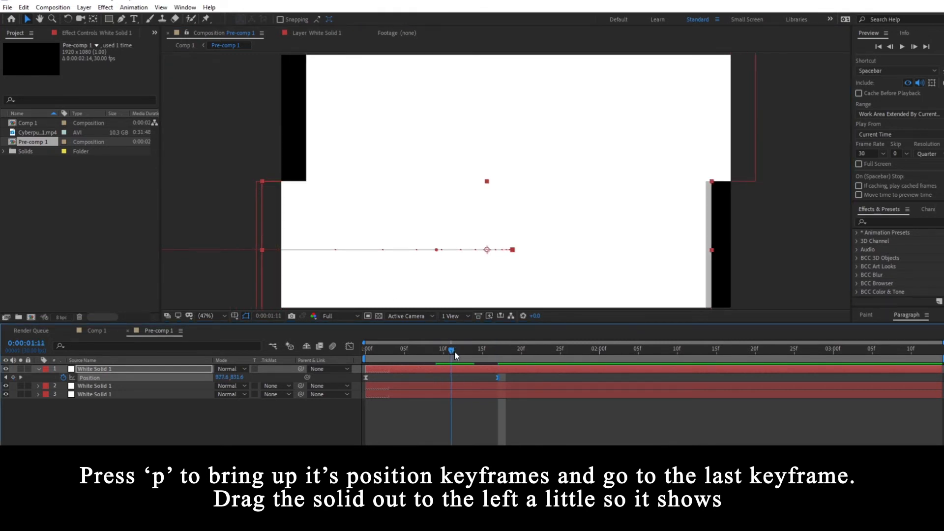
Duplicate the 70% lower solid and set the new copy's opacity to 40%.
{"action": "left_click", "coordinate": [453, 368]}
{"action": "key", "text": "ctrl+d"}
{"action": "key", "text": "alt+shift+t"}
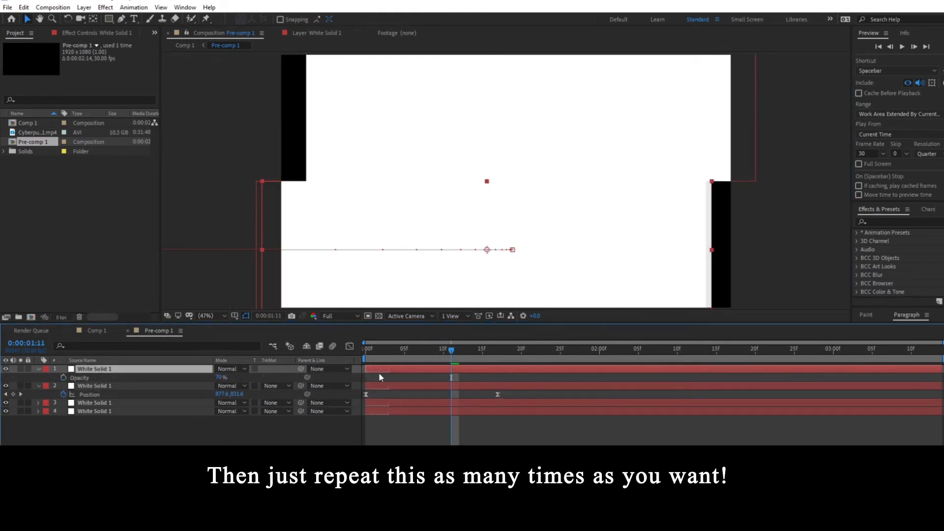
{"action": "type", "text": "40"}
{"action": "key", "text": "Return"}
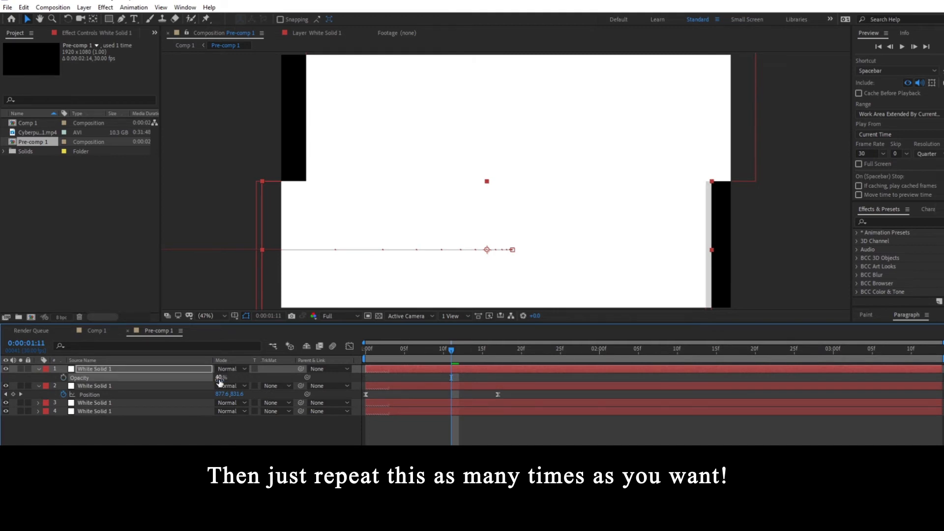
At 0:00:01:17, move the 40% lower solid slightly farther right than the 70% one and check the stepped edge around 0:00:01:10.
{"action": "left_click_drag", "start_coordinate": [487, 352], "coordinate": [498, 352]}
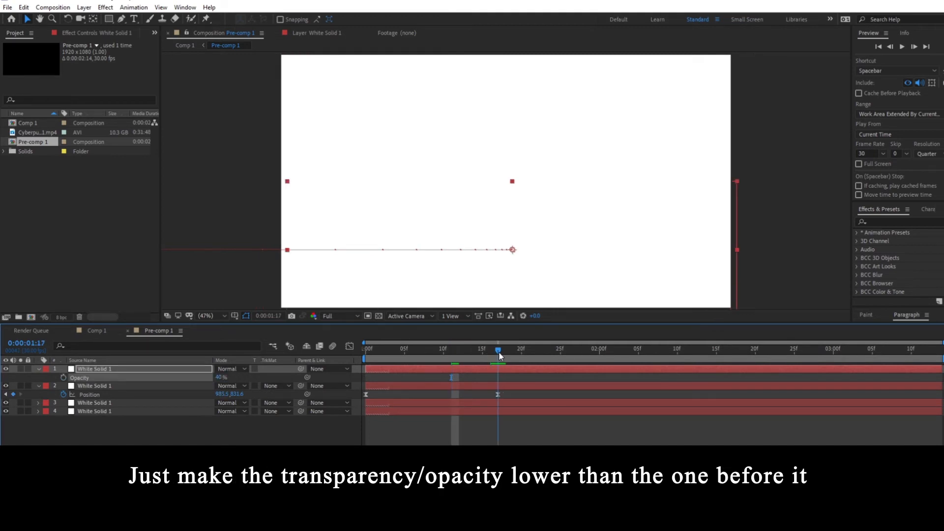
{"action": "left_click", "coordinate": [507, 281]}
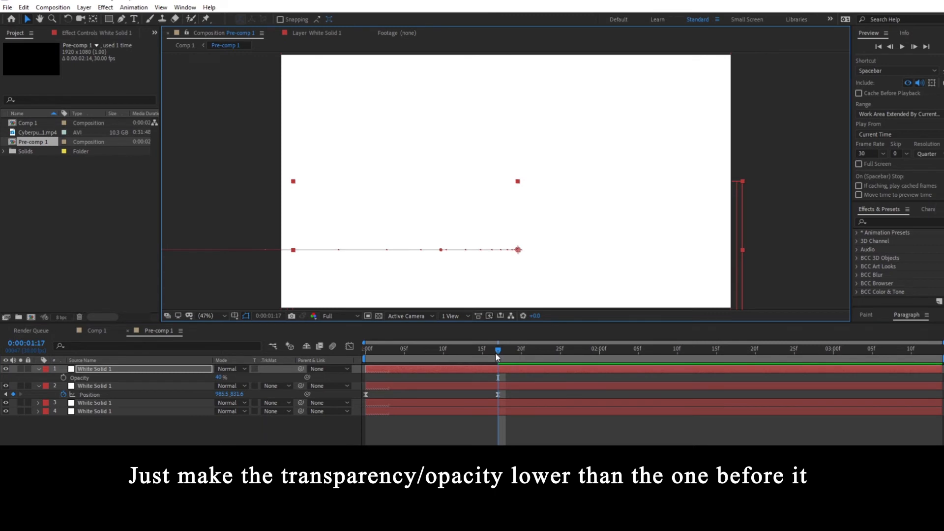
{"action": "left_click", "coordinate": [475, 350]}
{"action": "left_click_drag", "start_coordinate": [475, 351], "coordinate": [443, 351]}
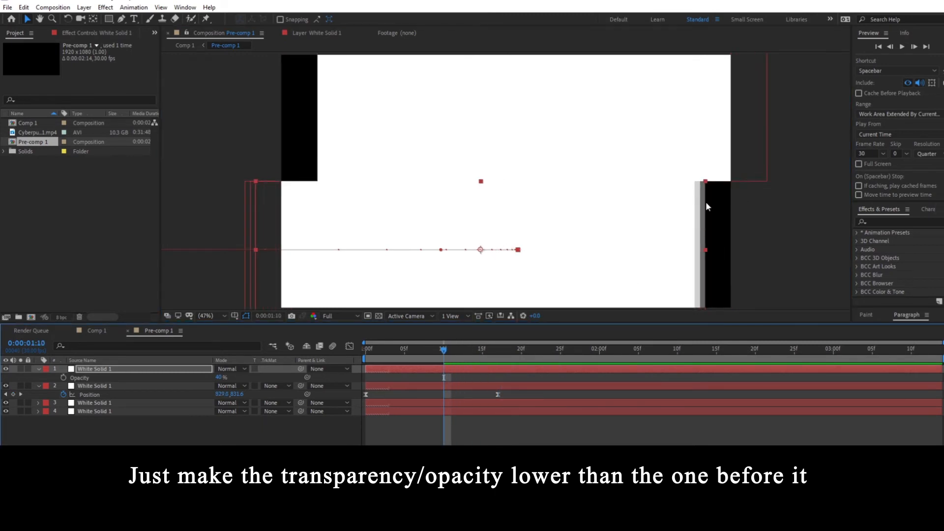
Duplicate the 40% lower solid and set the new copy's opacity to 15%.
{"action": "left_click", "coordinate": [446, 368]}
{"action": "key", "text": "ctrl+d"}
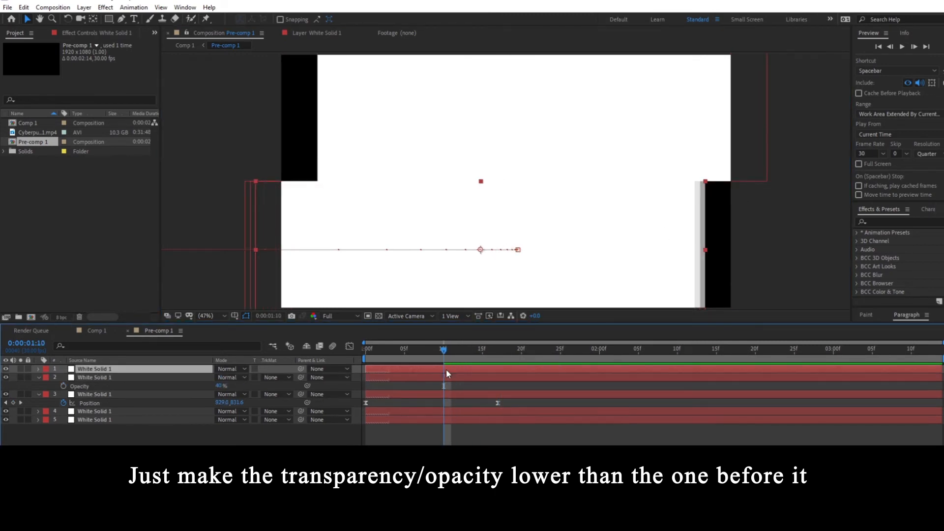
{"action": "key", "text": "t"}
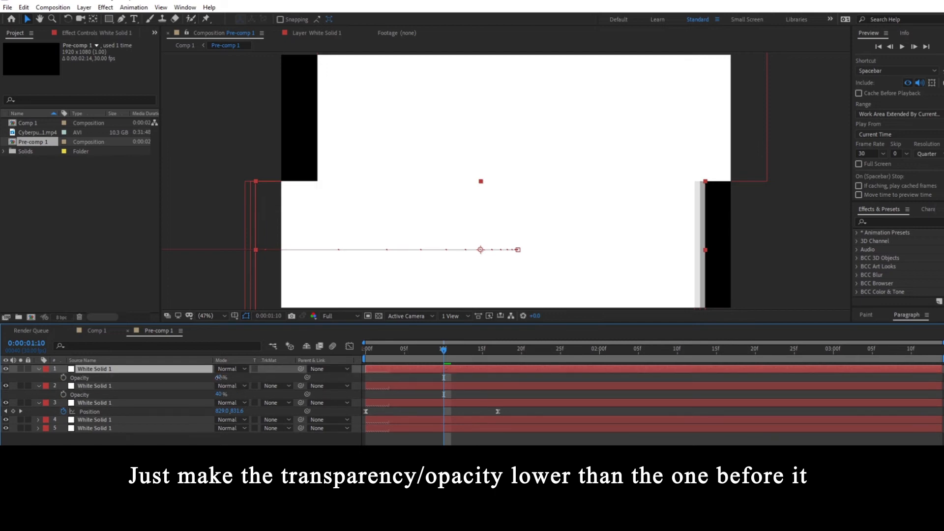
{"action": "type", "text": "15"}
{"action": "key", "text": "Return"}
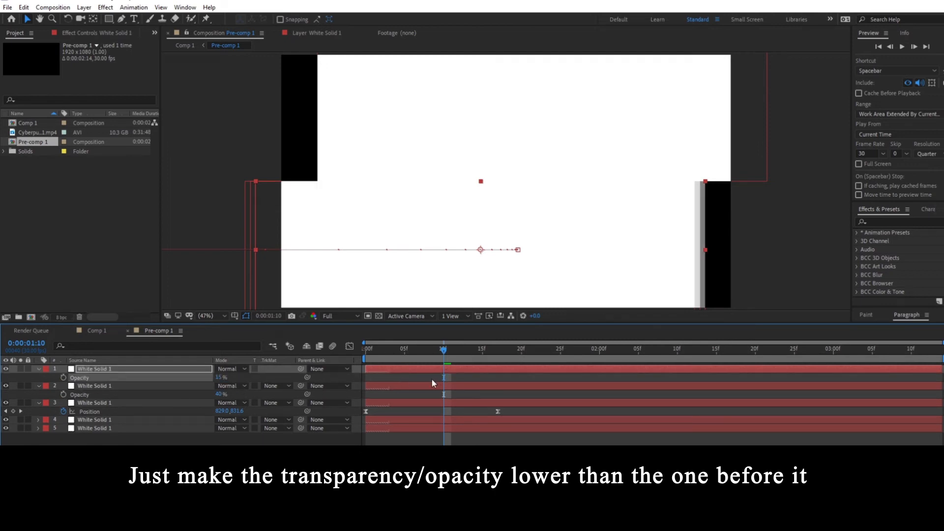
At the last position keyframe, 0:00:01:17, shift the 15% lower solid farther right to about X 1032.
{"action": "key", "text": "p"}
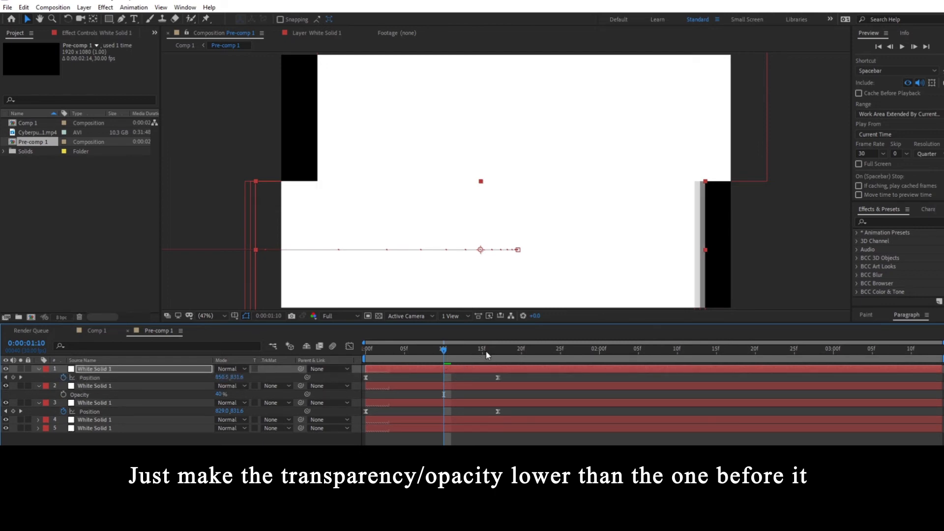
{"action": "left_click_drag", "start_coordinate": [485, 350], "coordinate": [497, 351]}
{"action": "left_click", "coordinate": [486, 286]}
{"action": "left_click_drag", "start_coordinate": [485, 289], "coordinate": [490, 289]}
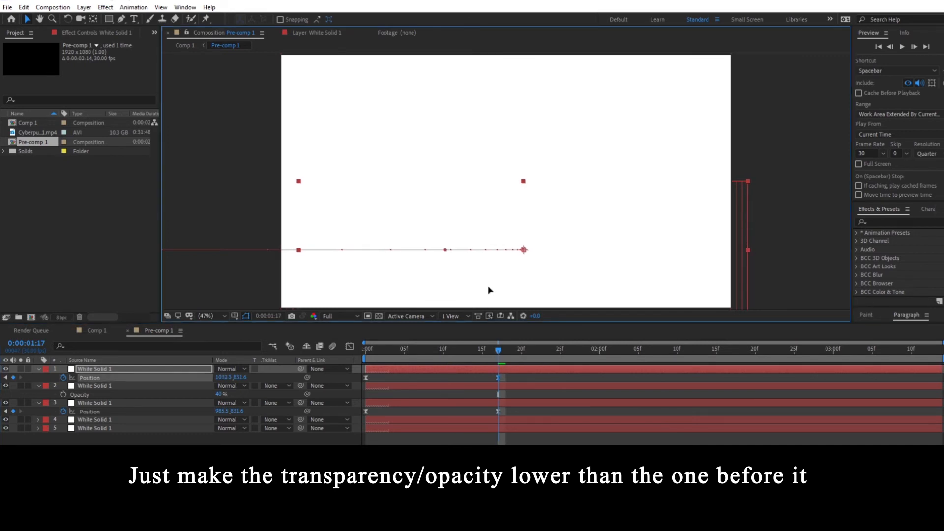
Preview the stepped lower solids in Pre-comp 1 from 0:00:01:00.
{"action": "left_click_drag", "start_coordinate": [491, 350], "coordinate": [362, 355]}
{"action": "left_click", "coordinate": [365, 352]}
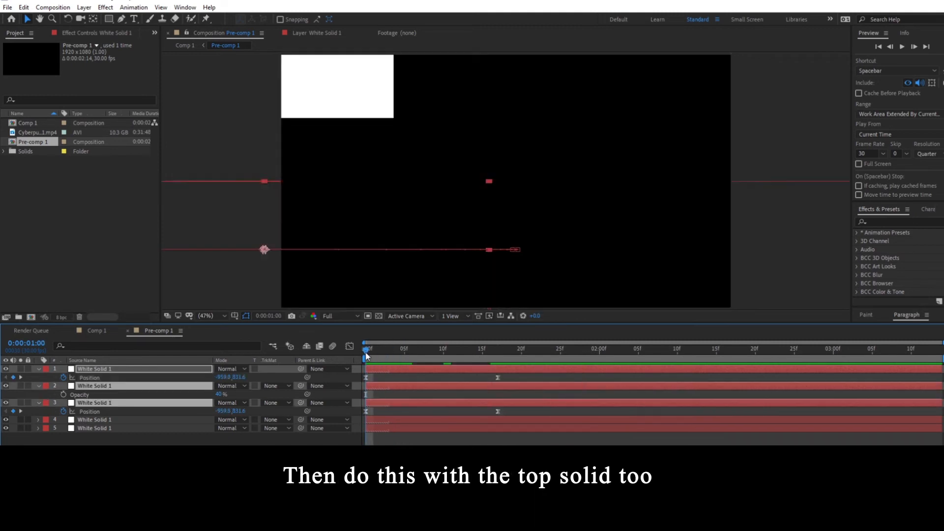
{"action": "key", "text": "space"}
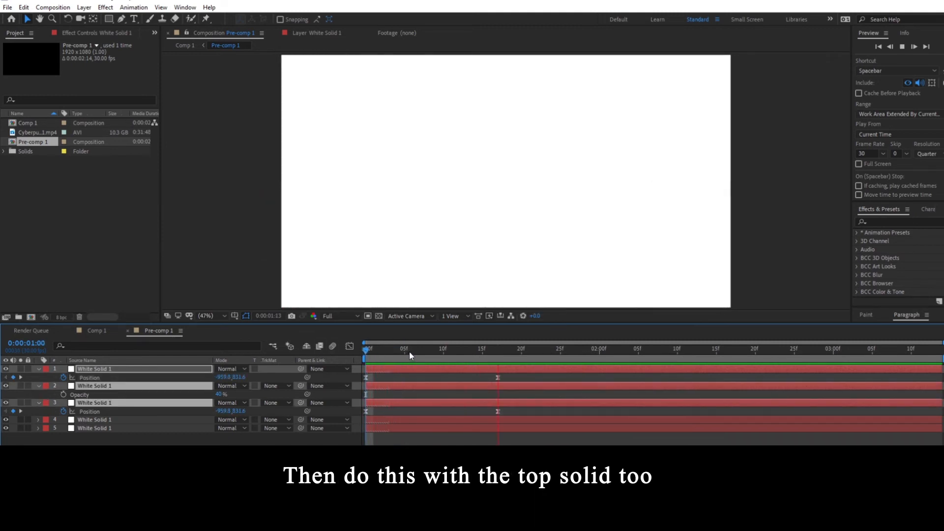
Duplicate the solid covering the upper half and shift the copy left to about X 939 at its last position keyframe, 0:00:01:17.
{"action": "left_click", "coordinate": [395, 430]}
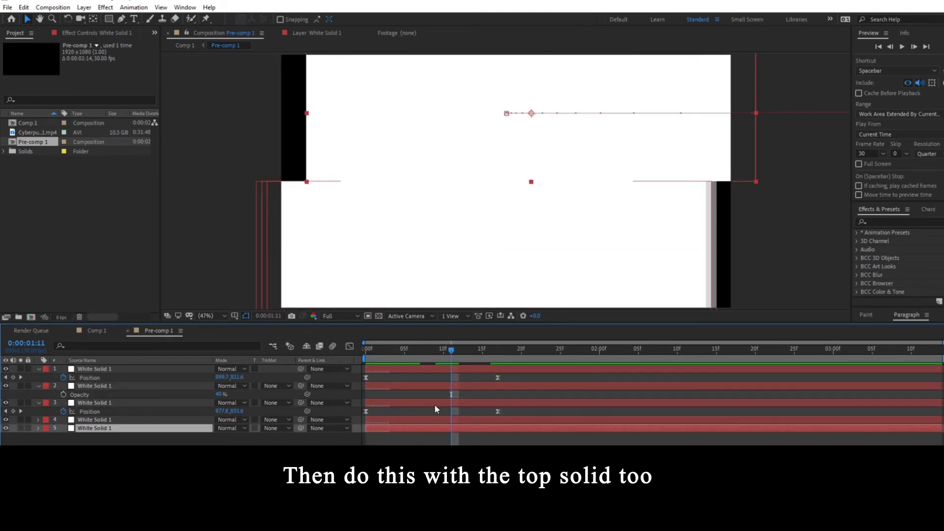
{"action": "left_click_drag", "start_coordinate": [480, 350], "coordinate": [412, 355]}
{"action": "key", "text": "ctrl+d"}
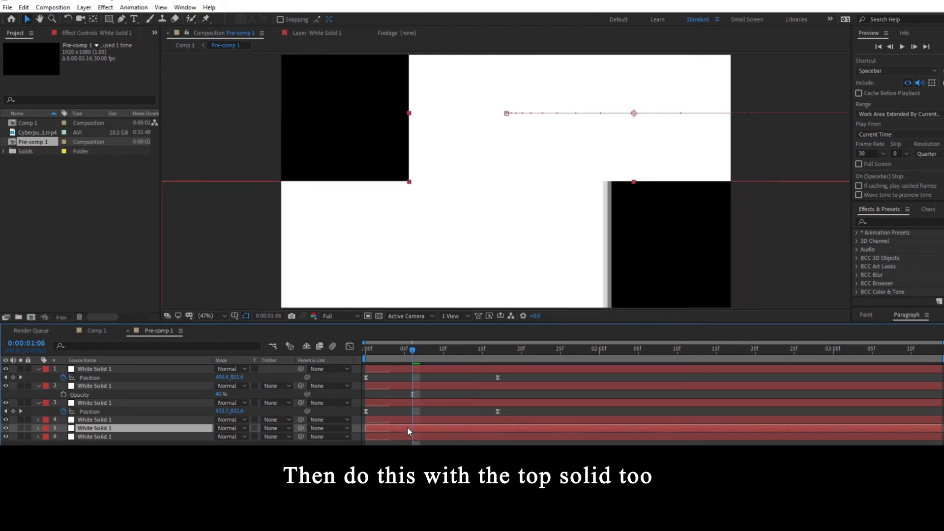
{"action": "key", "text": "p"}
{"action": "left_click", "coordinate": [20, 437]}
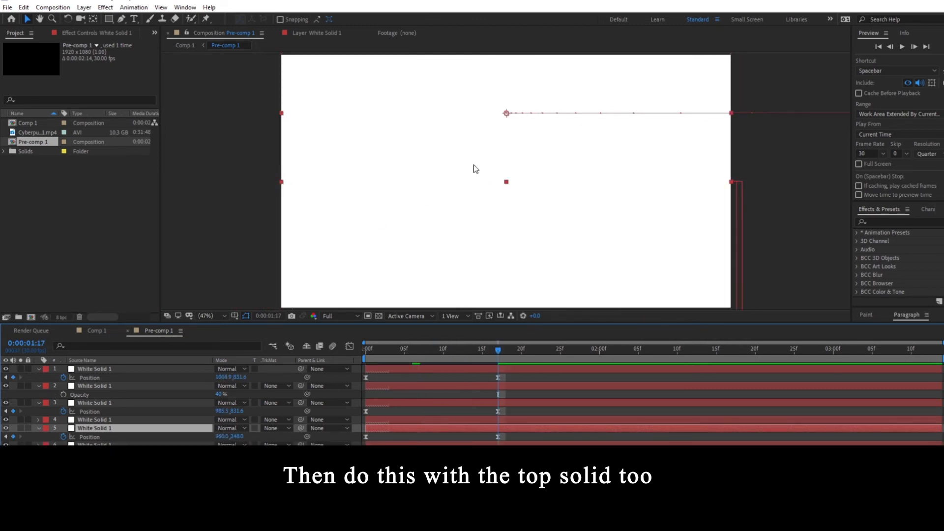
{"action": "left_click_drag", "start_coordinate": [476, 155], "coordinate": [468, 154]}
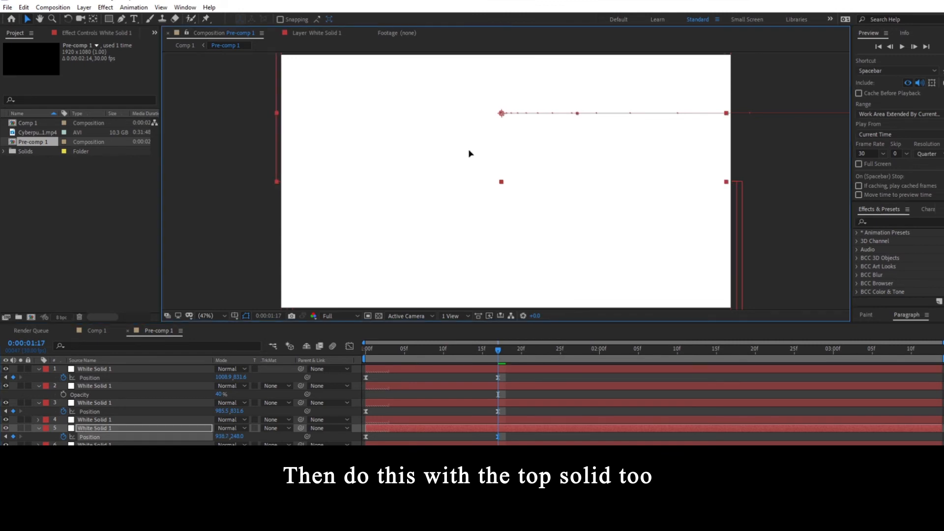
Set the opacity of the duplicated upper solid to 70%.
{"action": "key", "text": "t"}
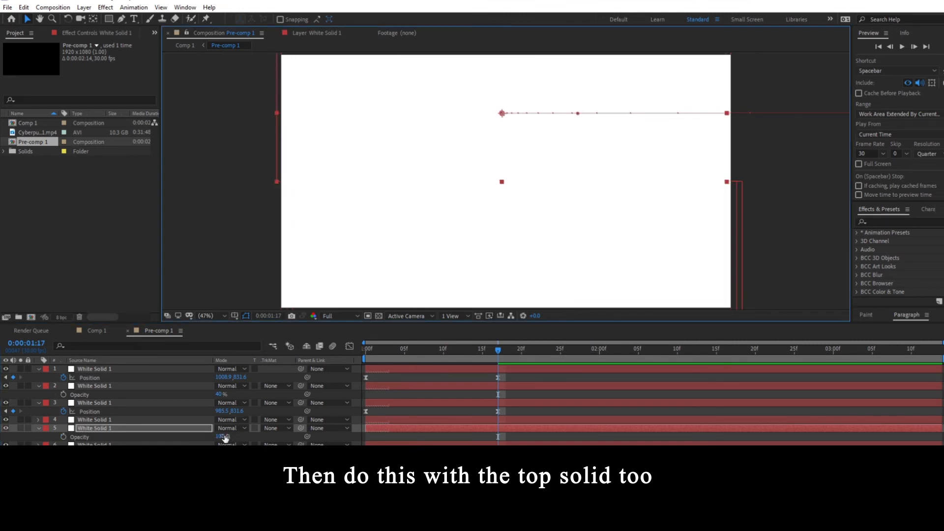
{"action": "left_click", "coordinate": [222, 437]}
{"action": "type", "text": "70"}
{"action": "key", "text": "Return"}
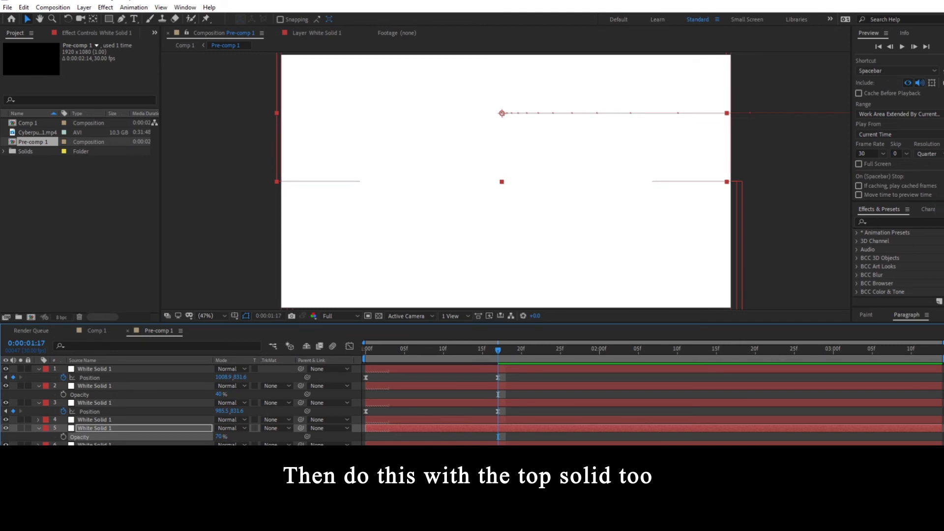
Duplicate the 70% upper solid, shift the copy slightly farther left at 0:00:01:17, and set its opacity to 40%.
{"action": "key", "text": "ctrl+d"}
{"action": "left_click", "coordinate": [402, 155]}
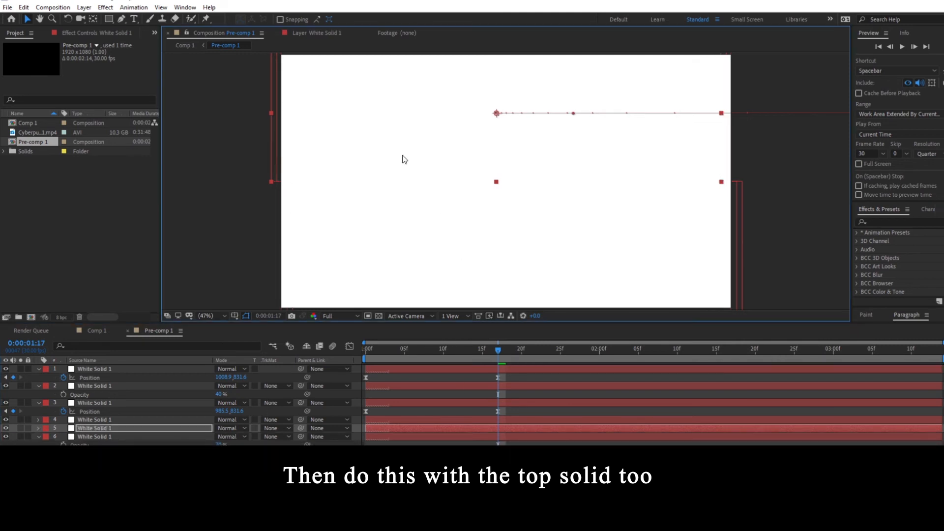
{"action": "key", "text": "t"}
{"action": "left_click", "coordinate": [220, 436]}
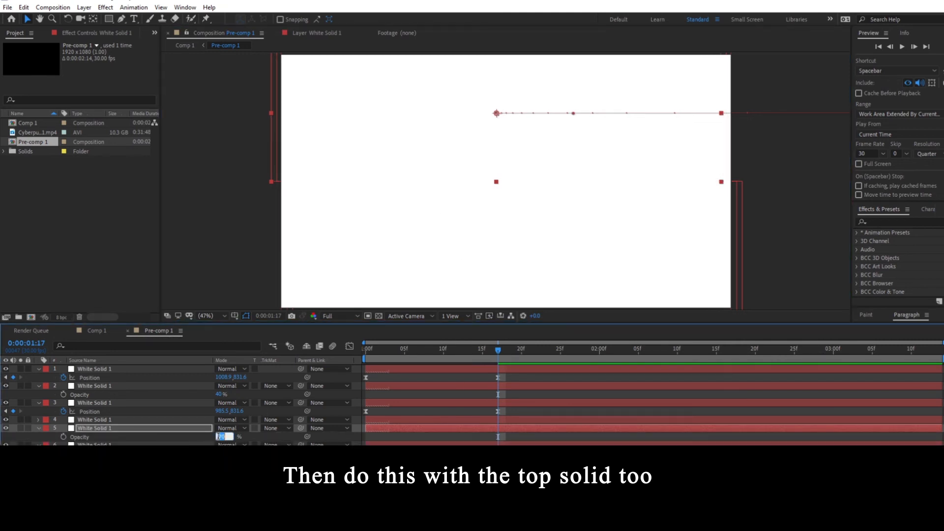
{"action": "key", "text": "Return"}
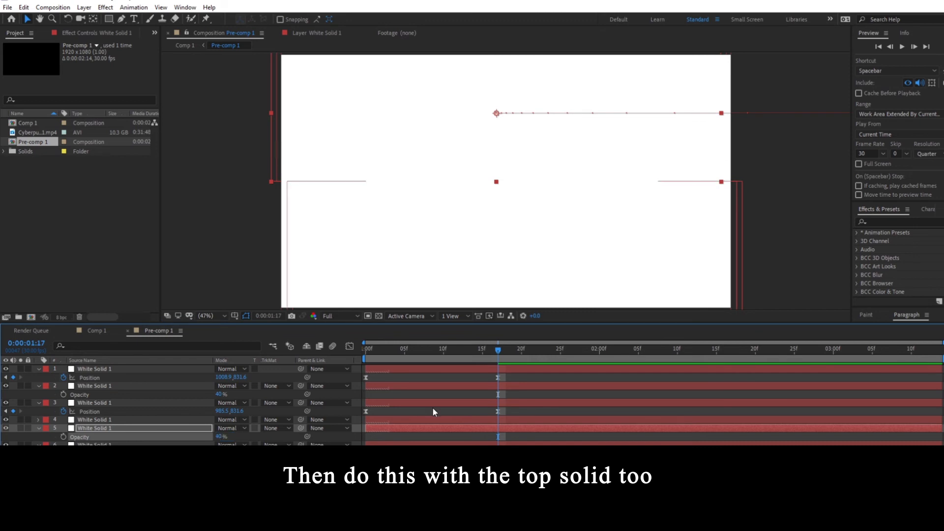
Duplicate the 40% upper solid, shift the copy slightly farther left at 0:00:01:17, and set its opacity to 15%.
{"action": "key", "text": "ctrl+d"}
{"action": "left_click_drag", "start_coordinate": [336, 137], "coordinate": [332, 136]}
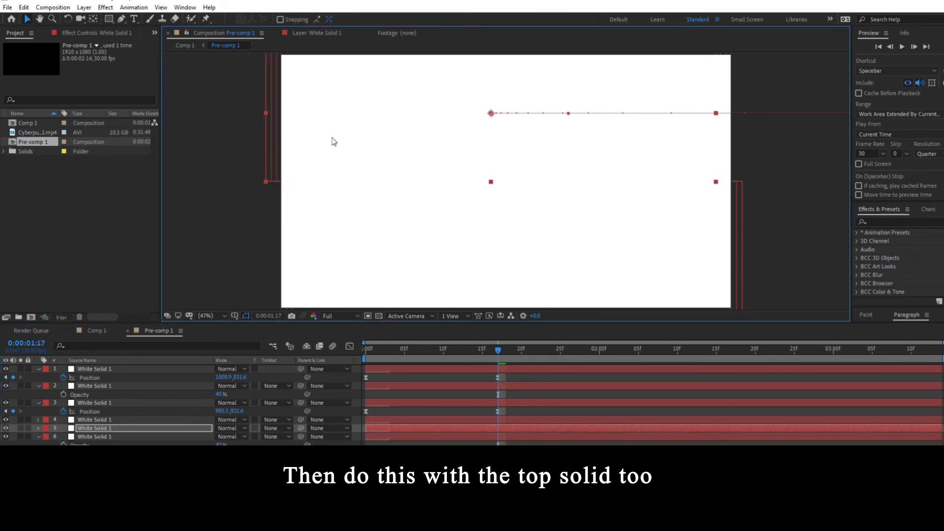
{"action": "key", "text": "t"}
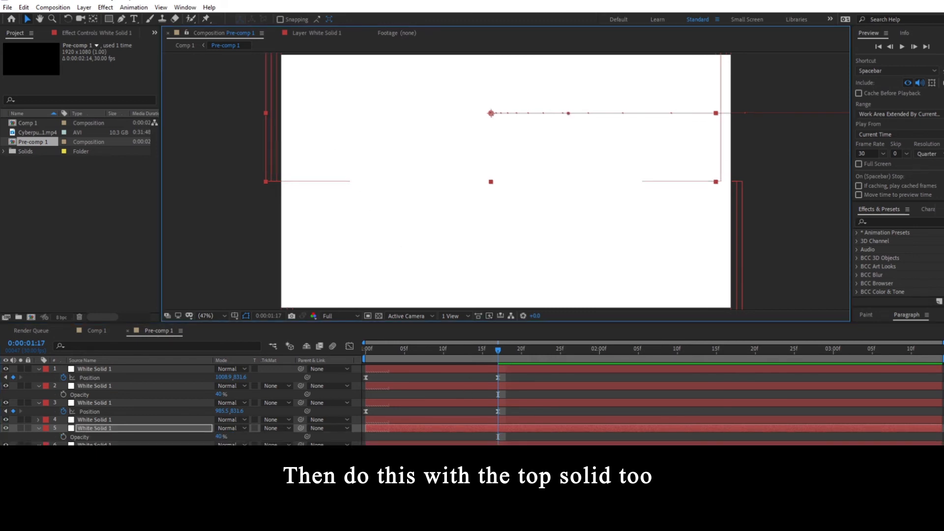
{"action": "left_click", "coordinate": [222, 436]}
{"action": "type", "text": "15"}
{"action": "key", "text": "Return"}
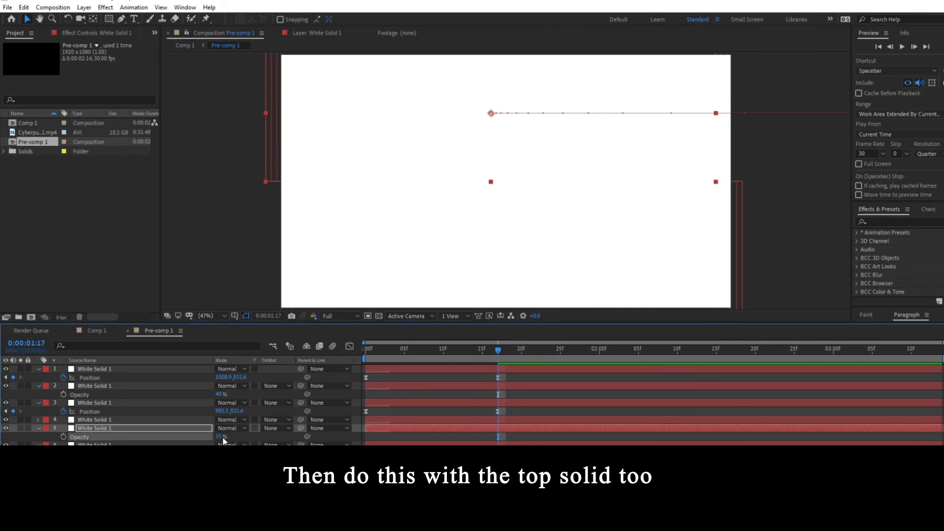
Preview the upper and lower sliding solids in Pre-comp 1 from the beginning.
{"action": "left_click_drag", "start_coordinate": [419, 347], "coordinate": [346, 349]}
{"action": "key", "text": "space"}
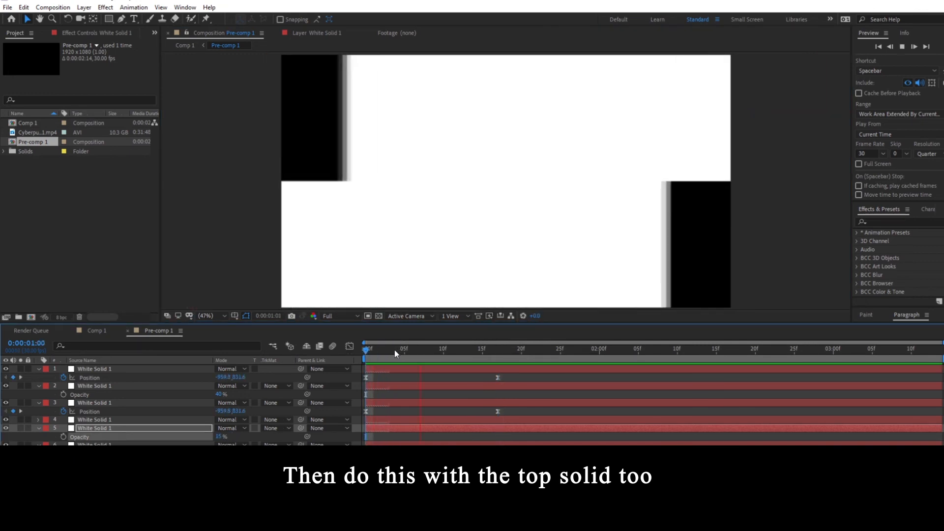
{"action": "key", "text": "space"}
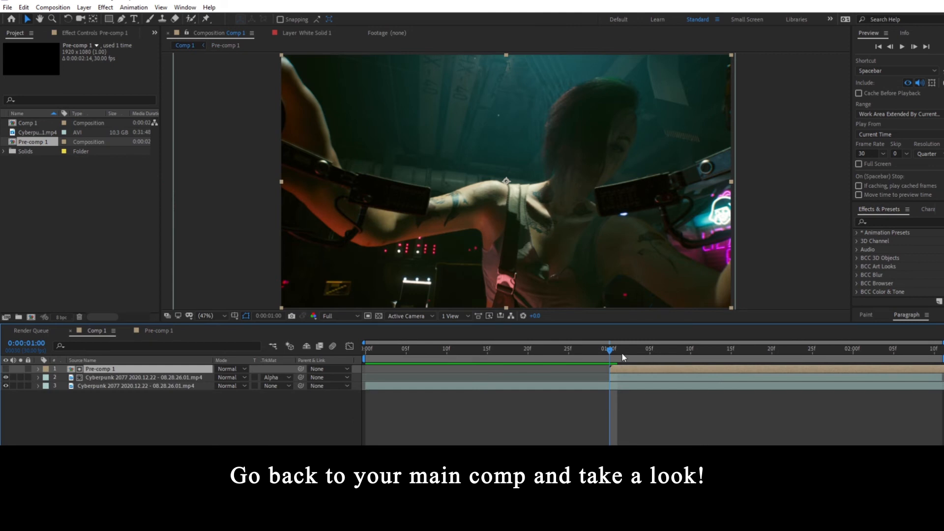
Preview the finished split transition in Comp 1 from 0:00:00:00.
{"action": "key", "text": "space"}
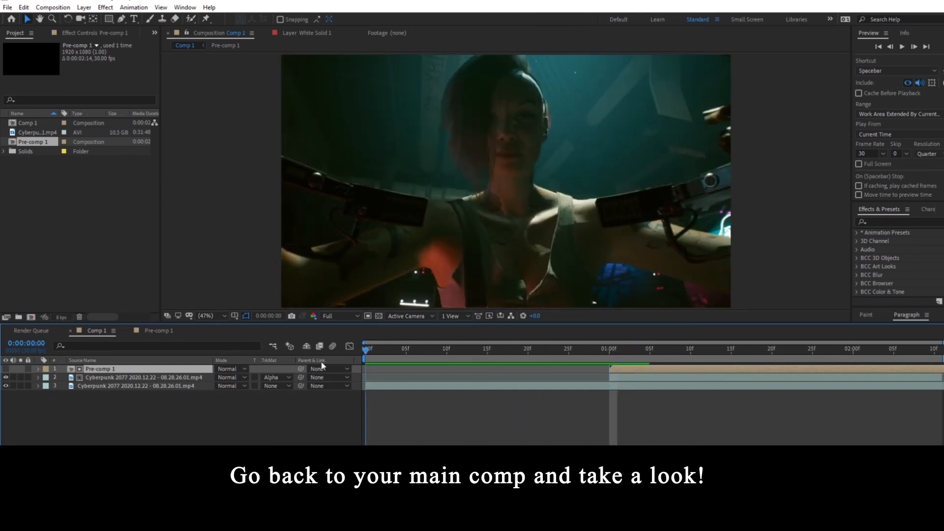
{"action": "key", "text": "space"}
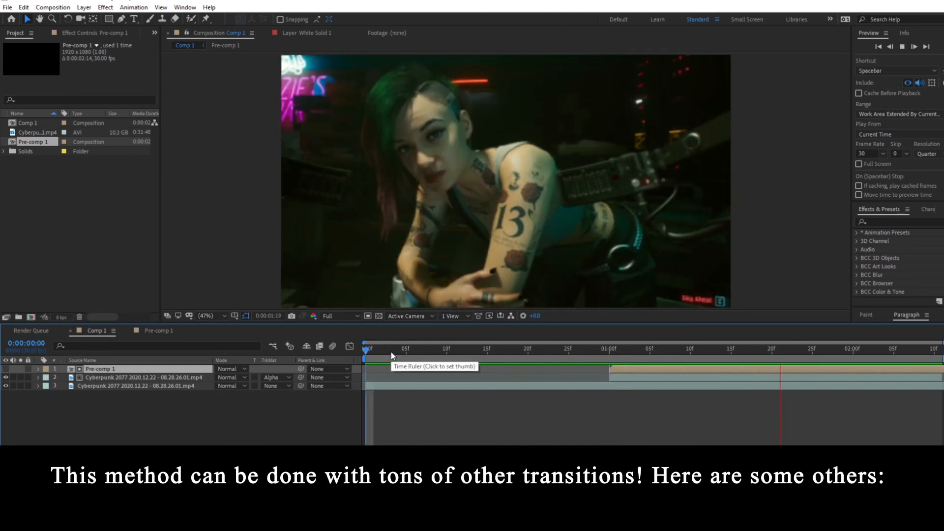